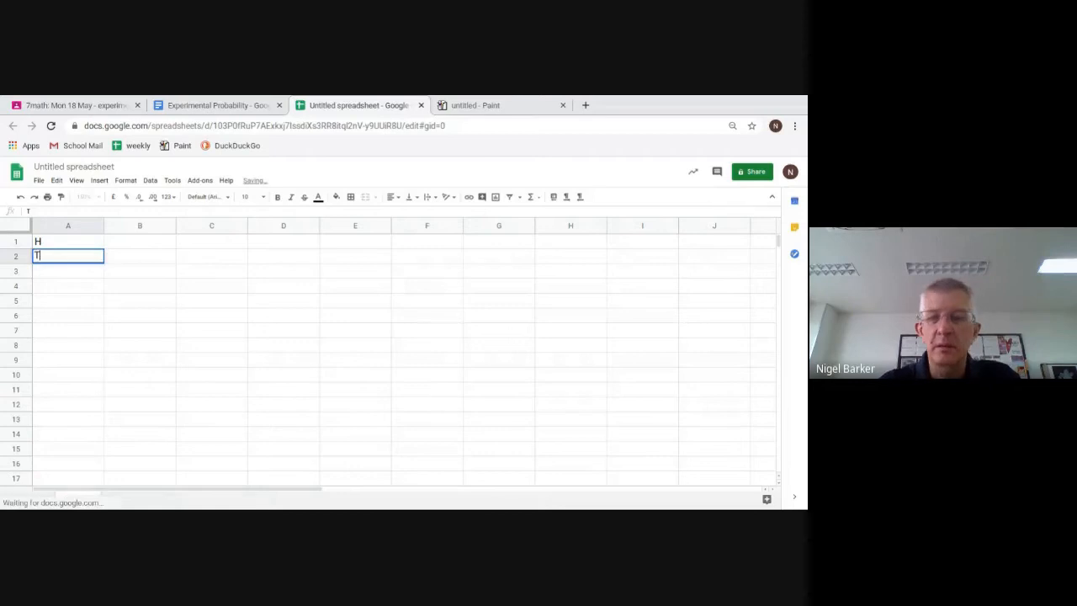
Step: Finish the T label in cell A2 and enter the label "percentage H" in A3
{"action": "key", "text": "Return"}
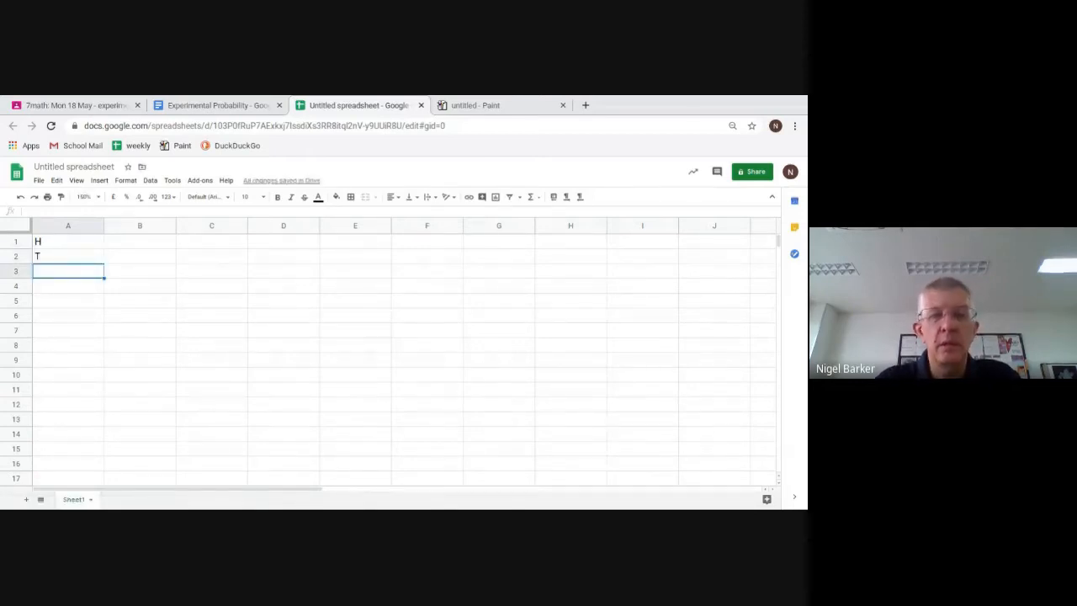
{"action": "type", "text": "percen"}
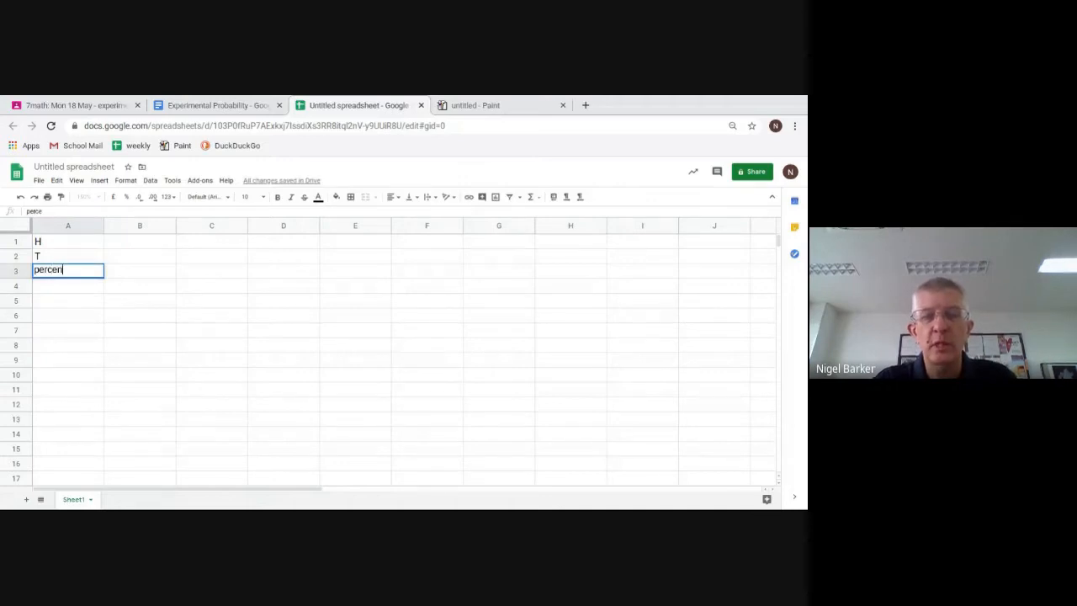
{"action": "type", "text": "tage"}
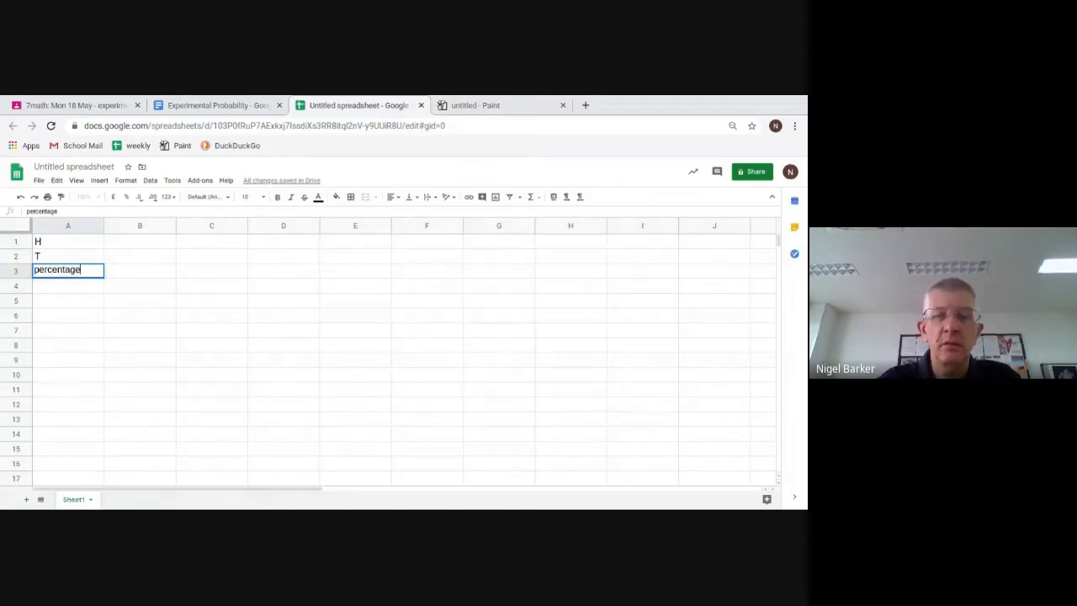
{"action": "type", "text": " H"}
{"action": "key", "text": "Return"}
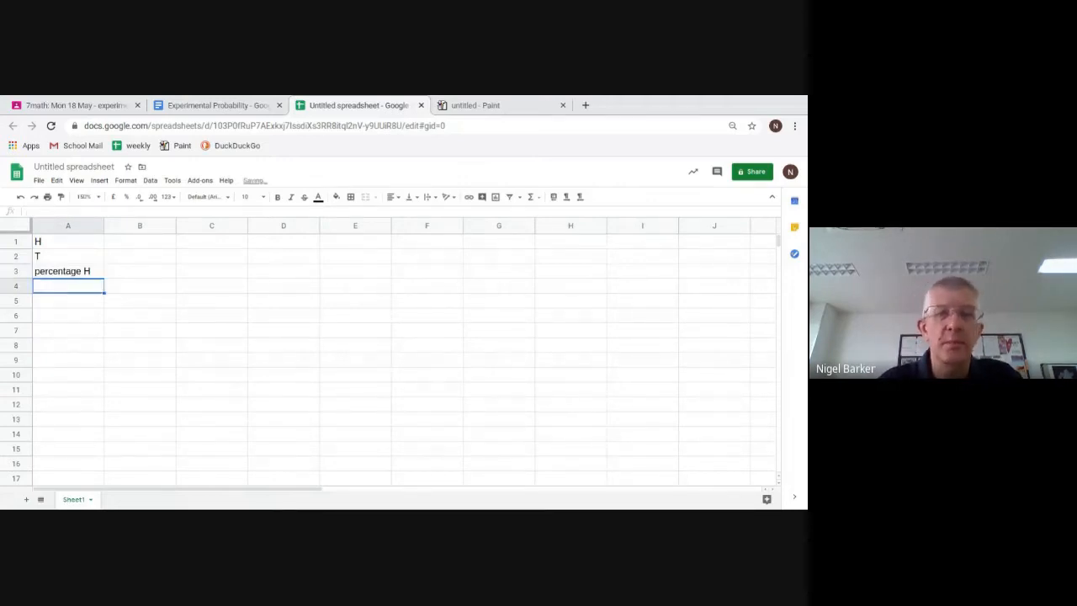
Step: Copy the "percentage H" label from A3 into A4 and change the copy to "percentage T"
{"action": "left_click", "coordinate": [84, 277]}
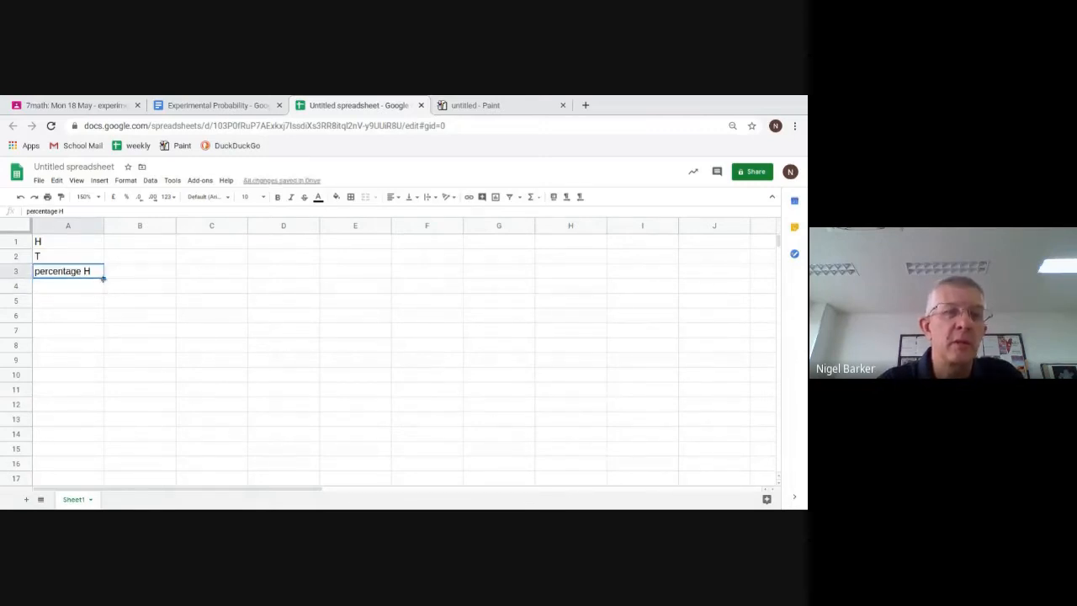
{"action": "left_click_drag", "start_coordinate": [103, 279], "coordinate": [92, 290]}
{"action": "double_click", "coordinate": [88, 286]}
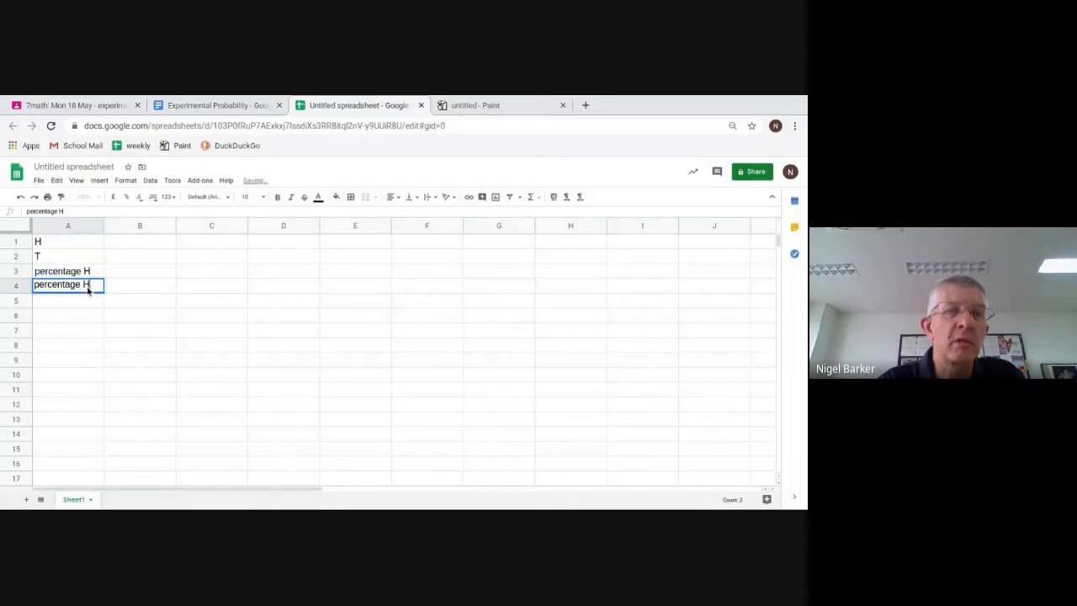
{"action": "key", "text": "BackSpace"}
{"action": "type", "text": "T"}
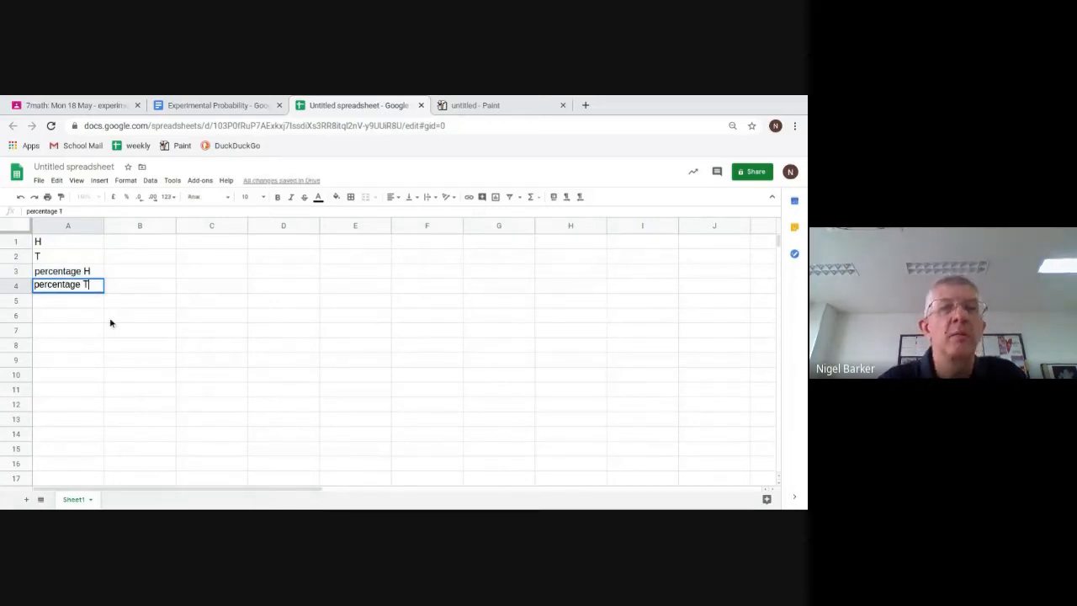
{"action": "left_click", "coordinate": [110, 320]}
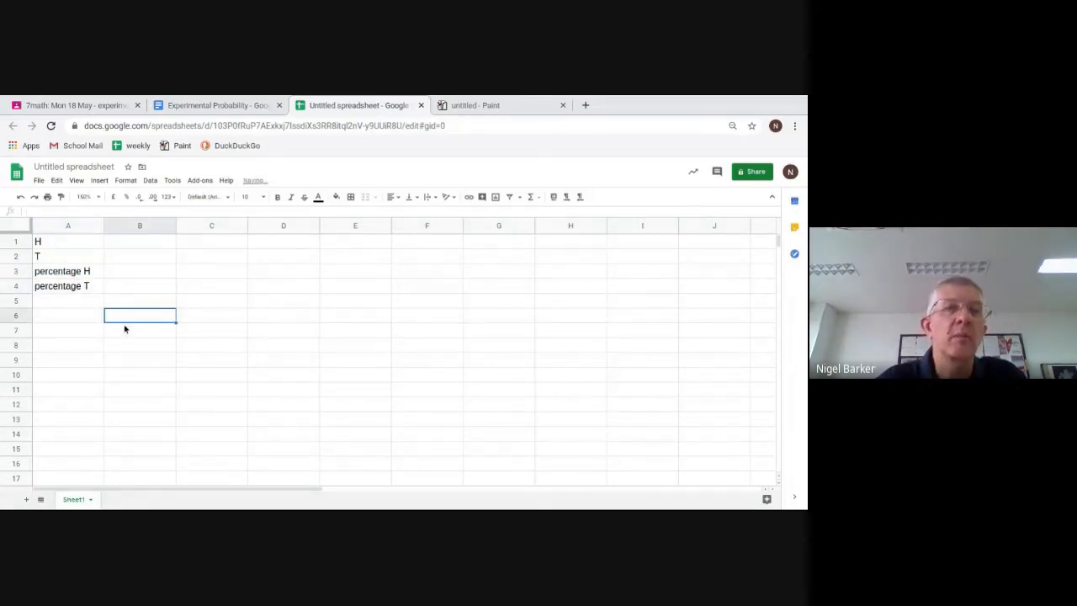
{"action": "left_click", "coordinate": [138, 242]}
{"action": "key", "text": "Down"}
{"action": "key", "text": "Down"}
{"action": "key", "text": "Down"}
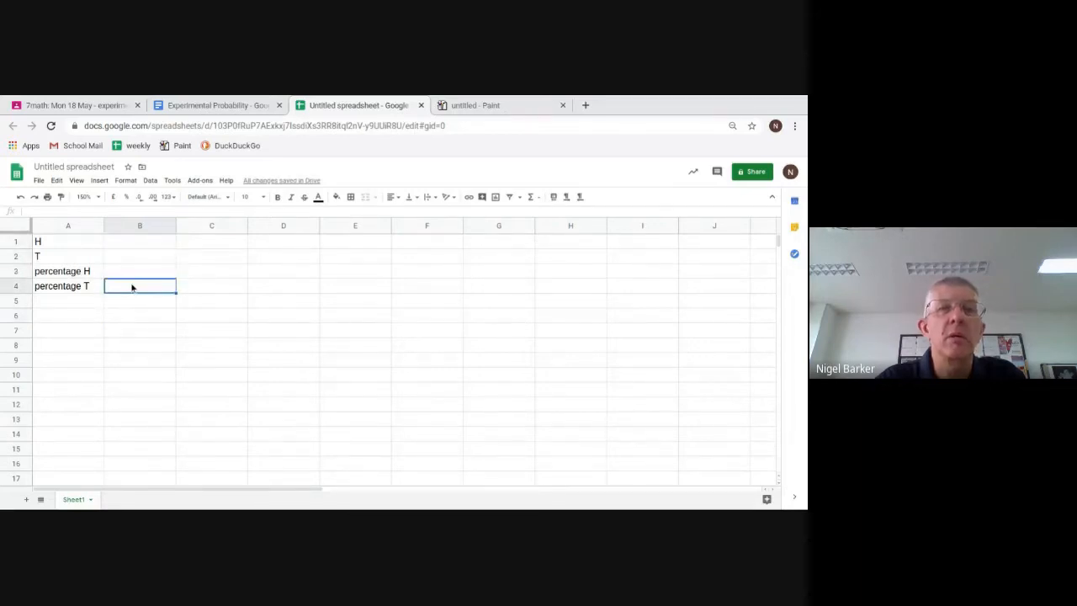
Step: Enter the random number formula =RAND() in cell C1
{"action": "left_click", "coordinate": [222, 245]}
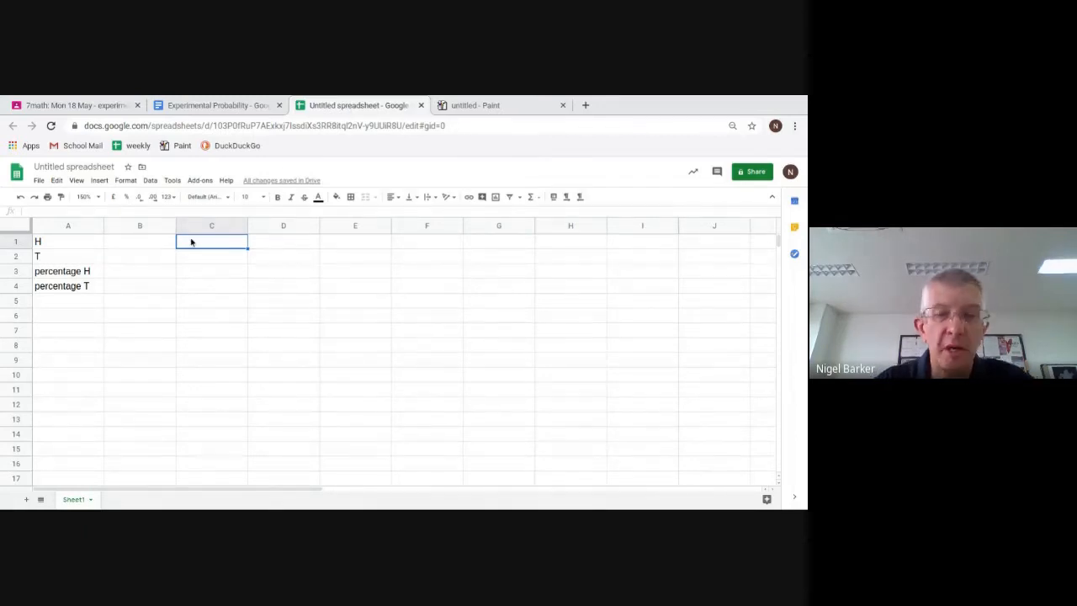
{"action": "type", "text": "="}
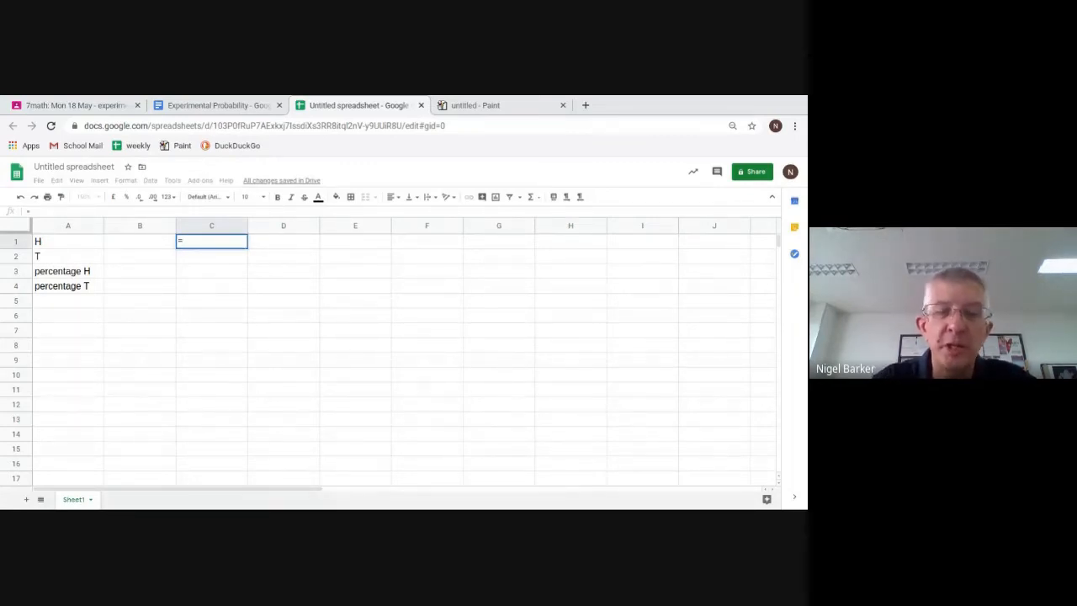
{"action": "type", "text": "ra"}
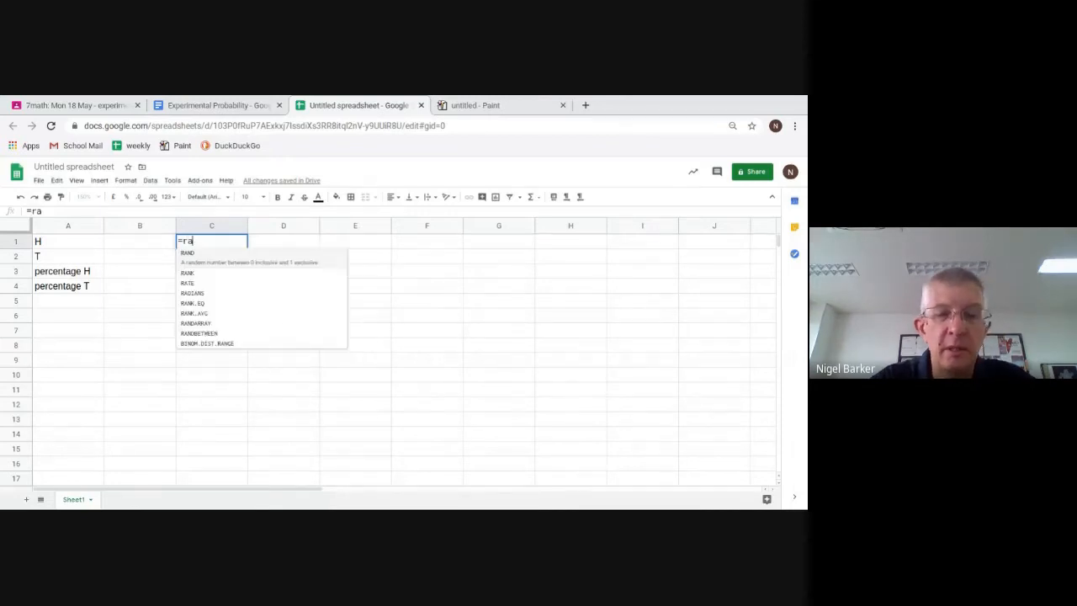
{"action": "type", "text": "n"}
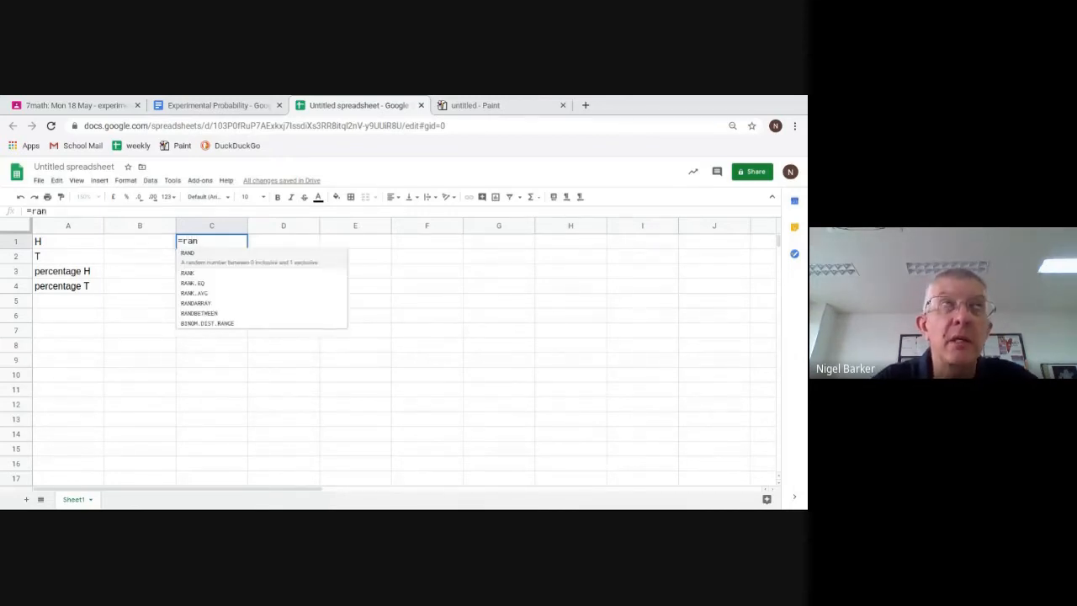
{"action": "left_click", "coordinate": [190, 254]}
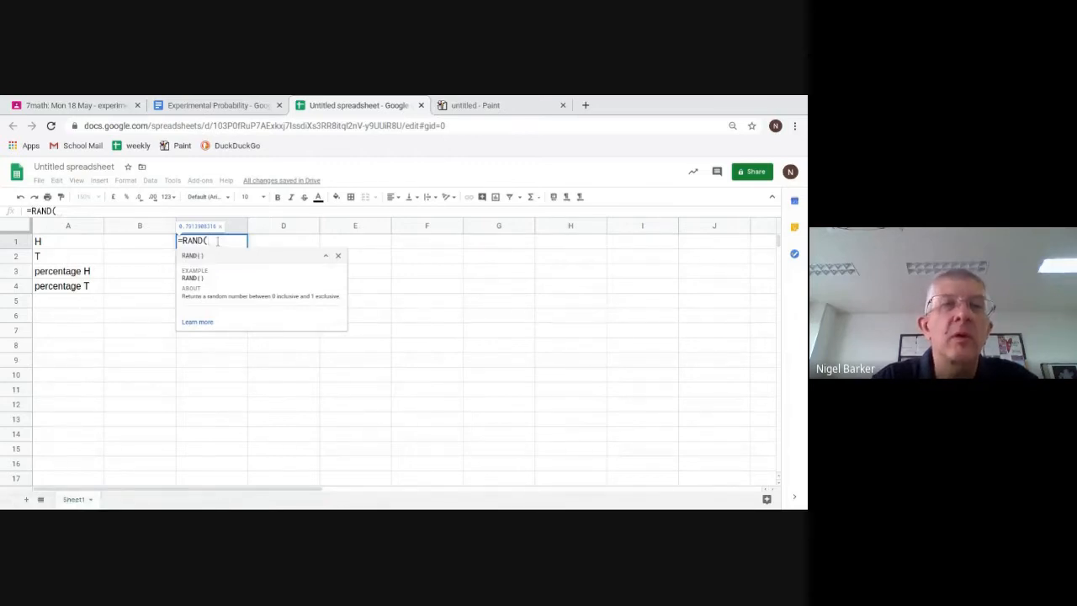
{"action": "type", "text": ")"}
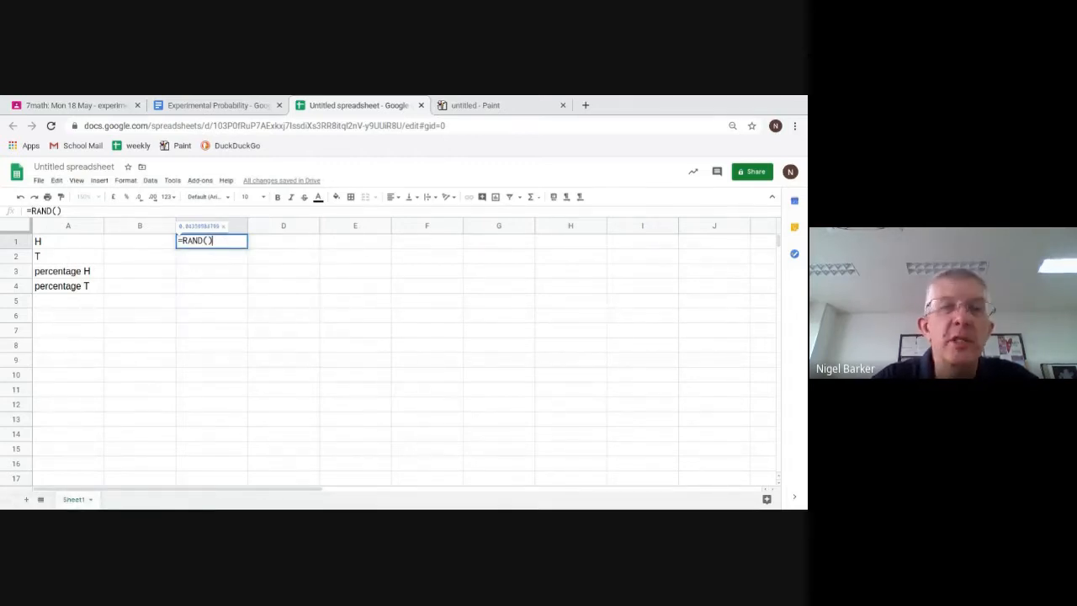
{"action": "key", "text": "Return"}
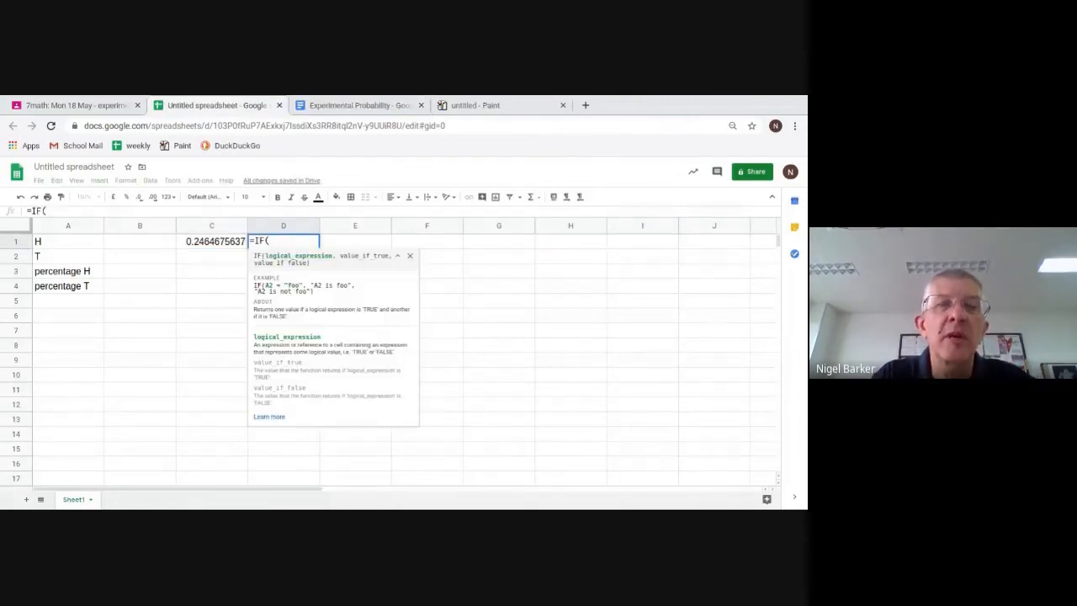
Step: Complete the formula in D1 as =IF(C1<0.5,"T","H") to turn the random number into a coin result
{"action": "left_click", "coordinate": [227, 242]}
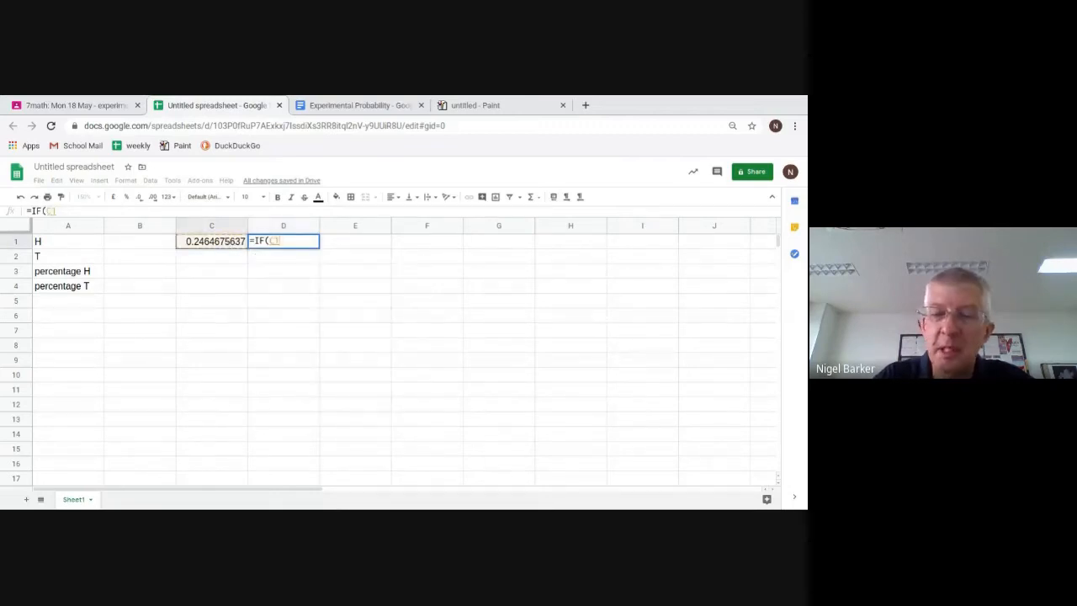
{"action": "type", "text": "<"}
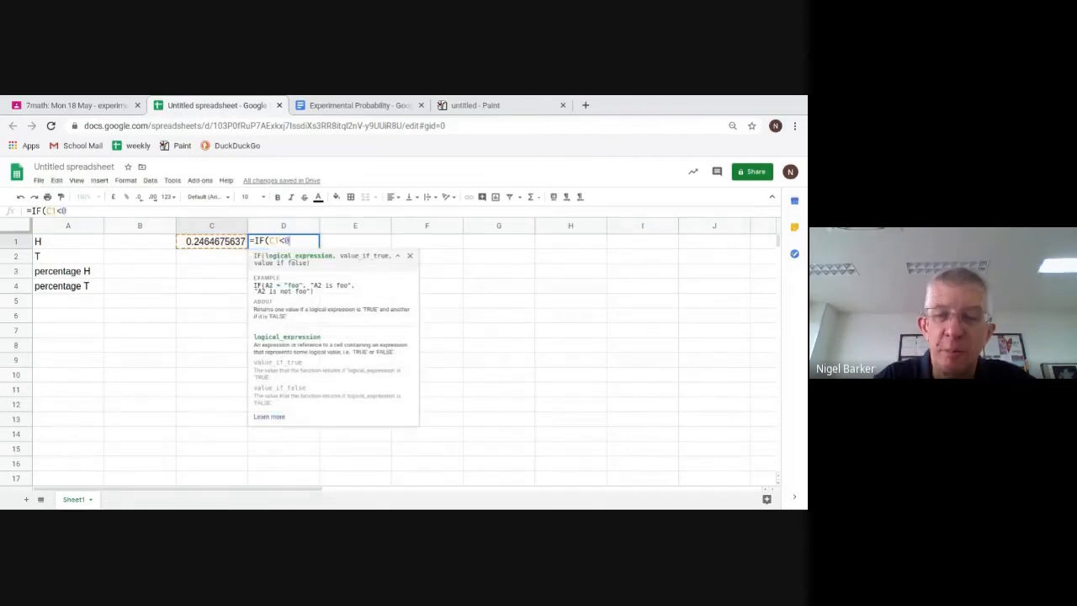
{"action": "type", "text": "0.5"}
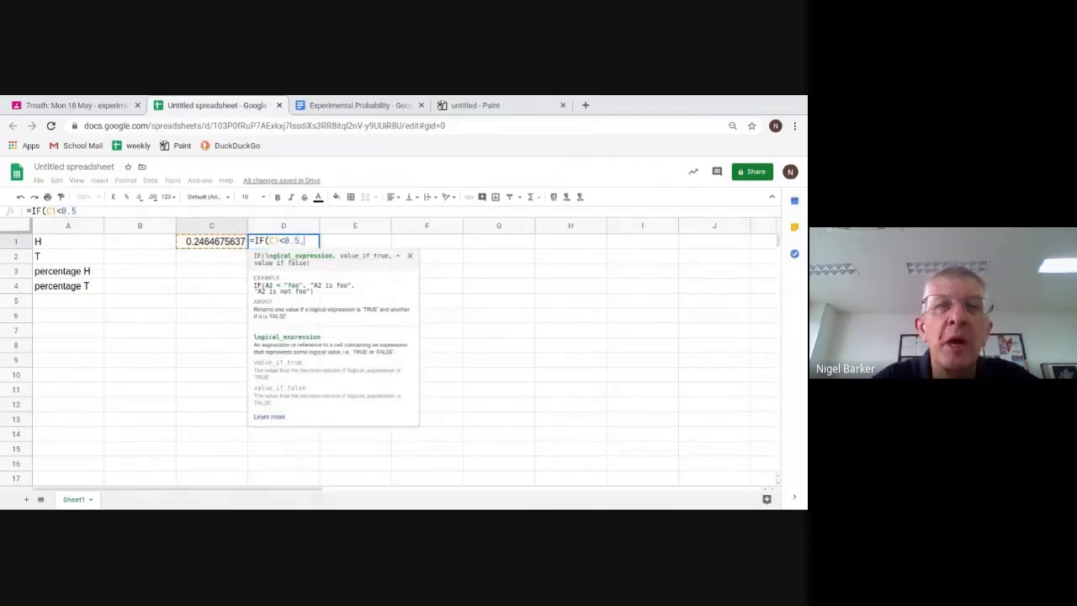
{"action": "type", "text": ","}
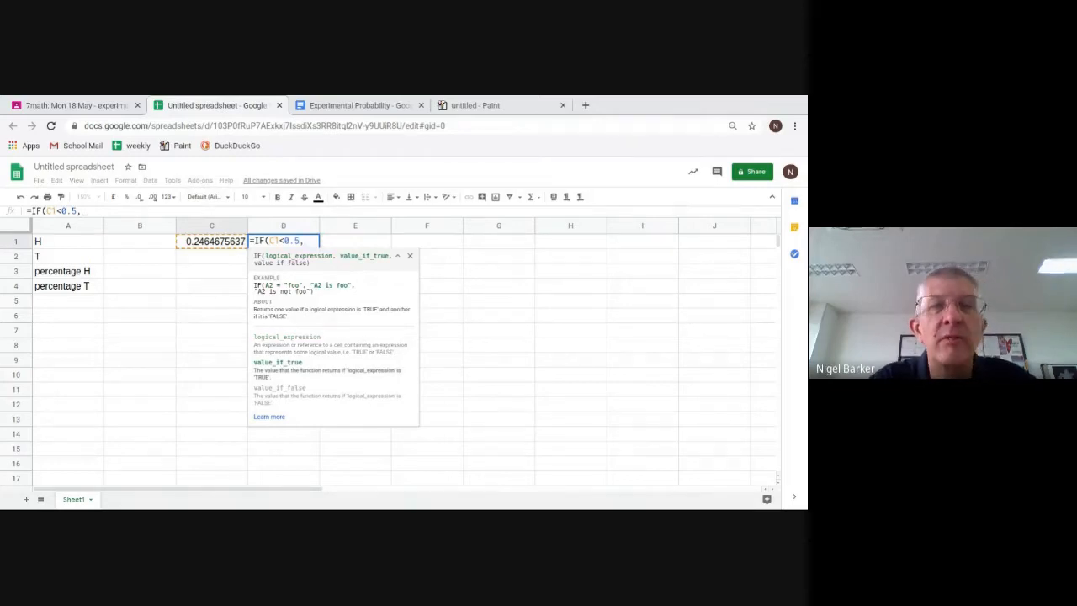
{"action": "type", "text": "\"T"}
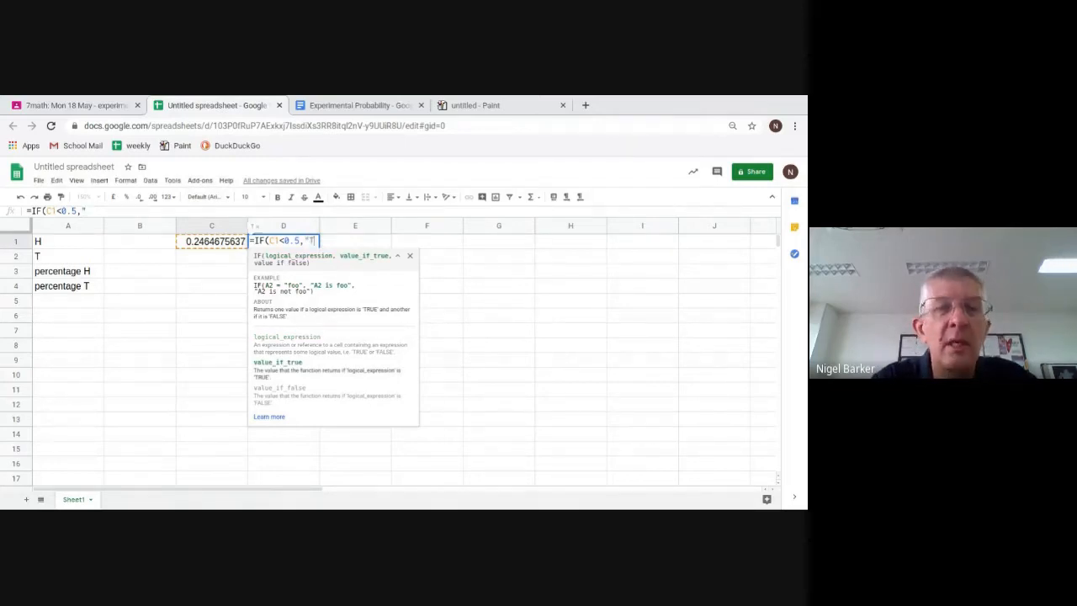
{"action": "type", "text": "\""}
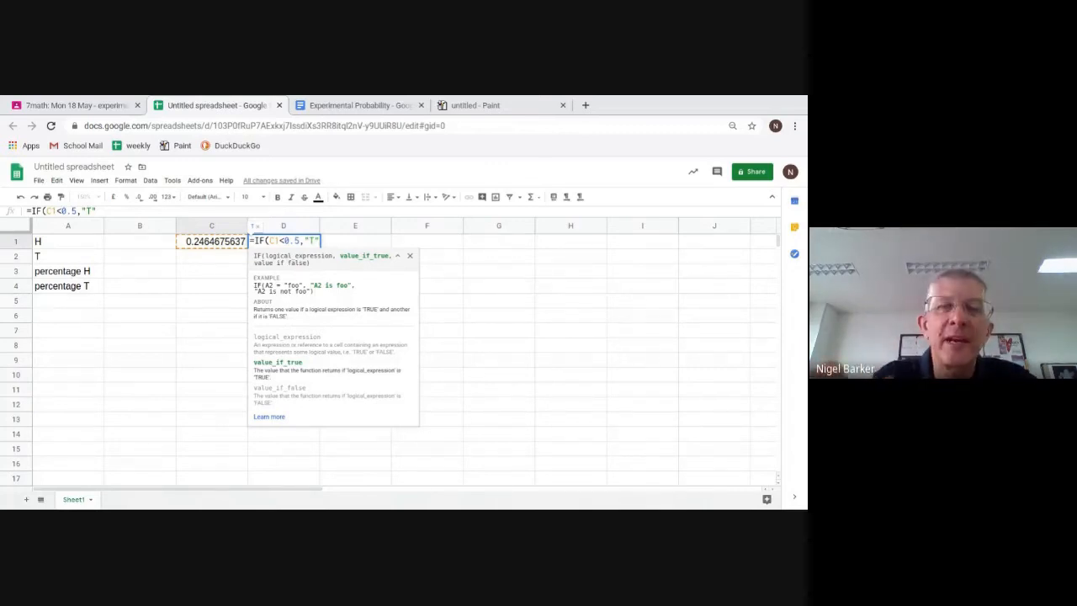
{"action": "type", "text": ","}
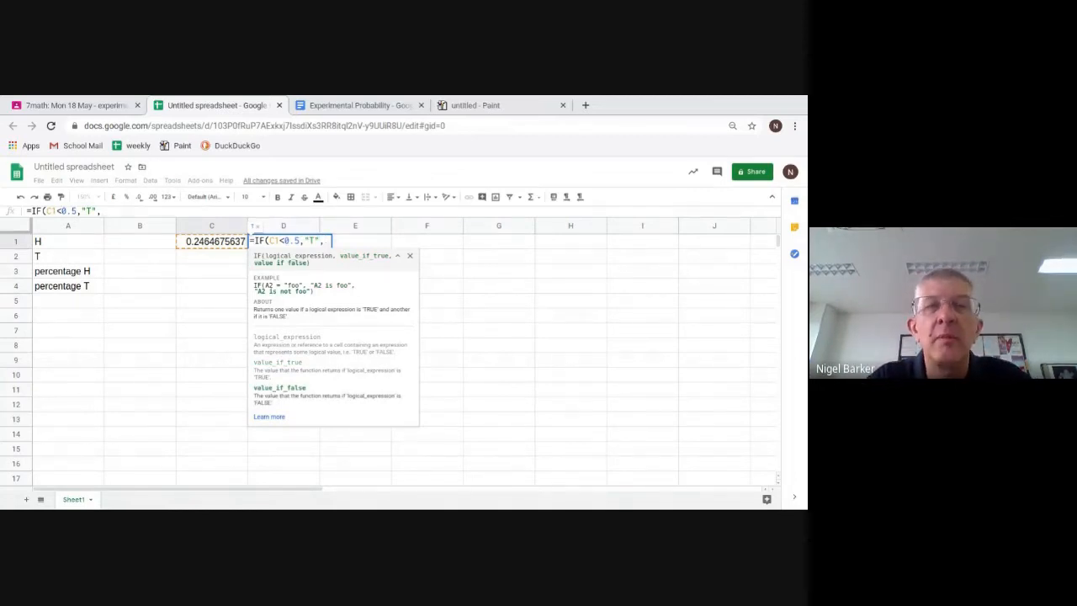
{"action": "type", "text": "\""}
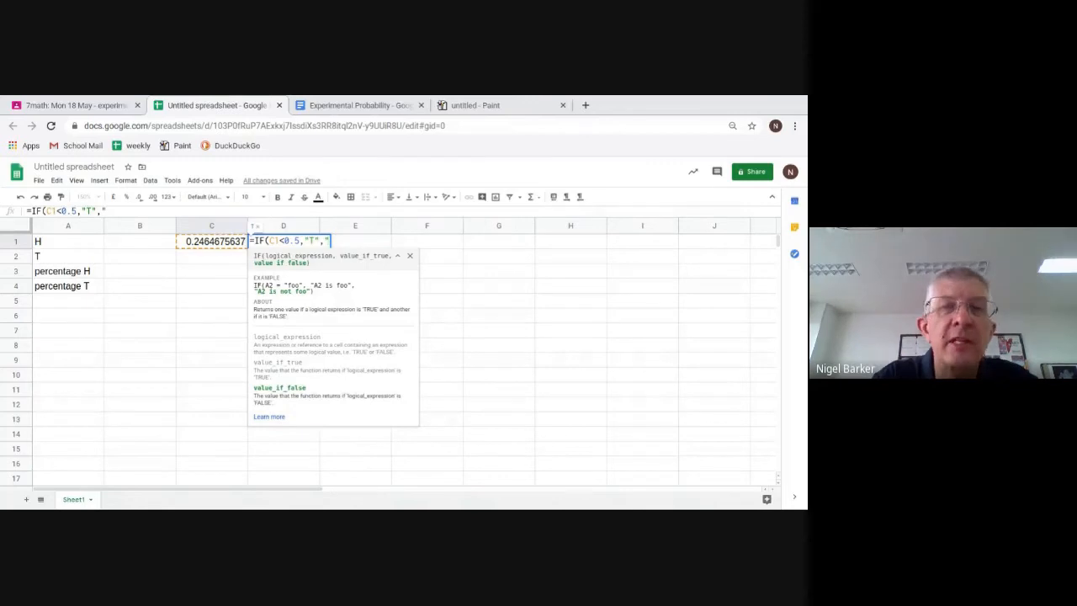
{"action": "type", "text": "H"}
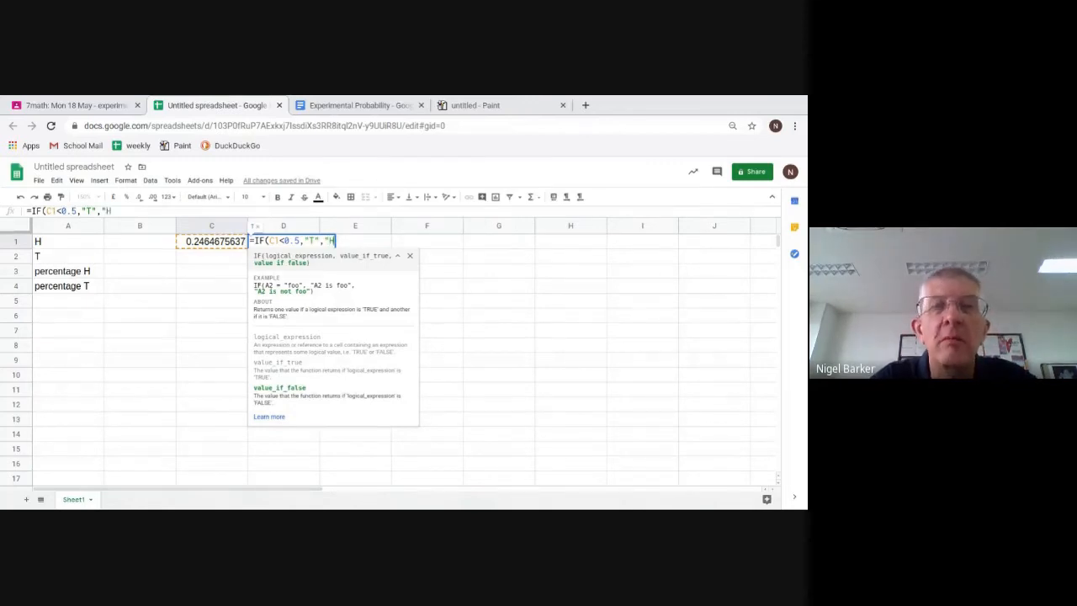
{"action": "type", "text": "\""}
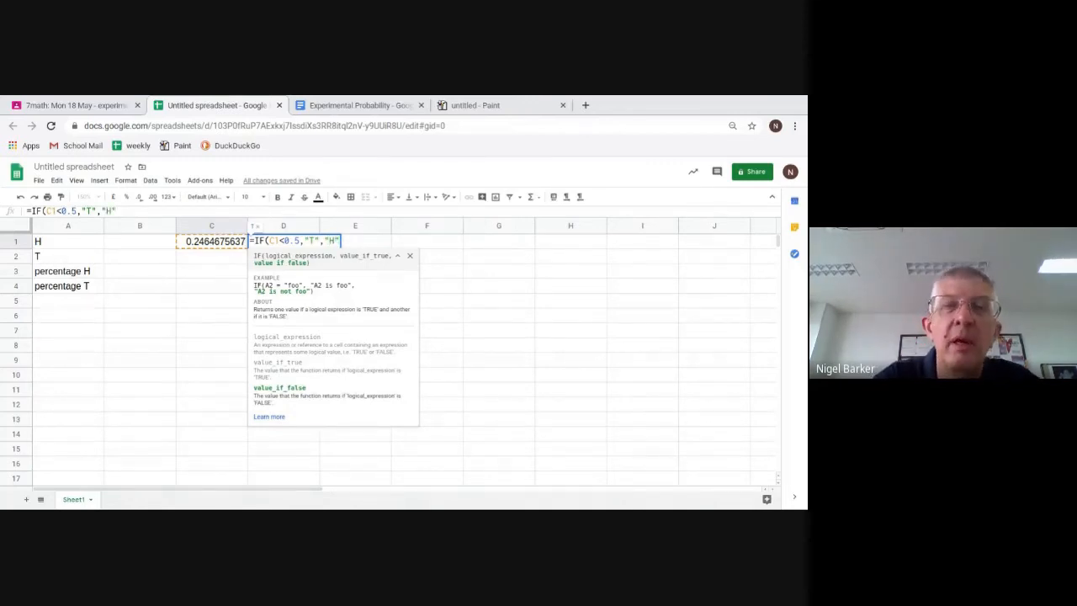
{"action": "type", "text": ")"}
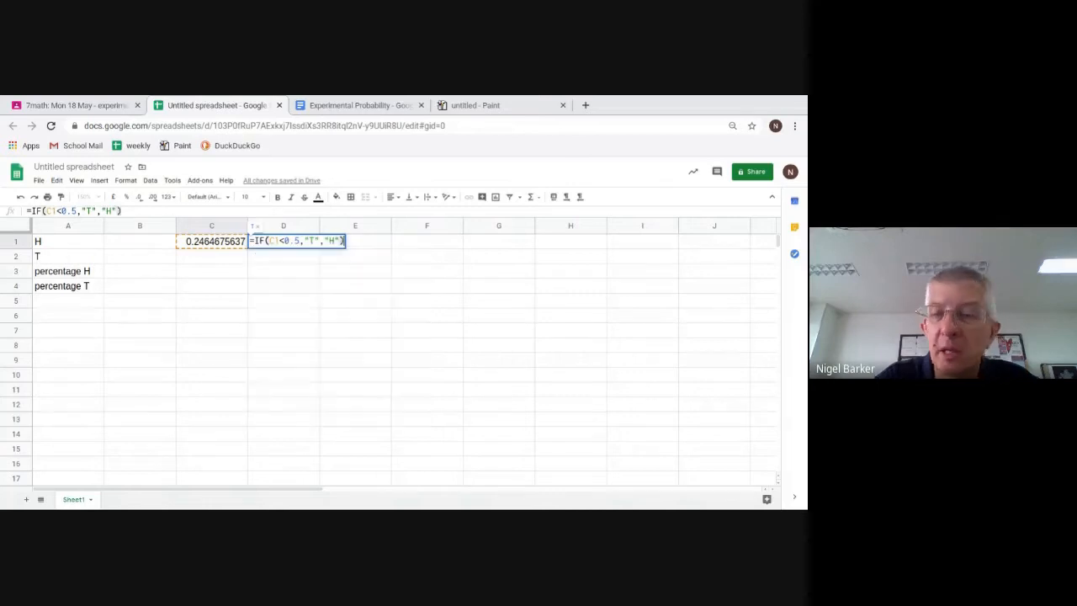
{"action": "key", "text": "Return"}
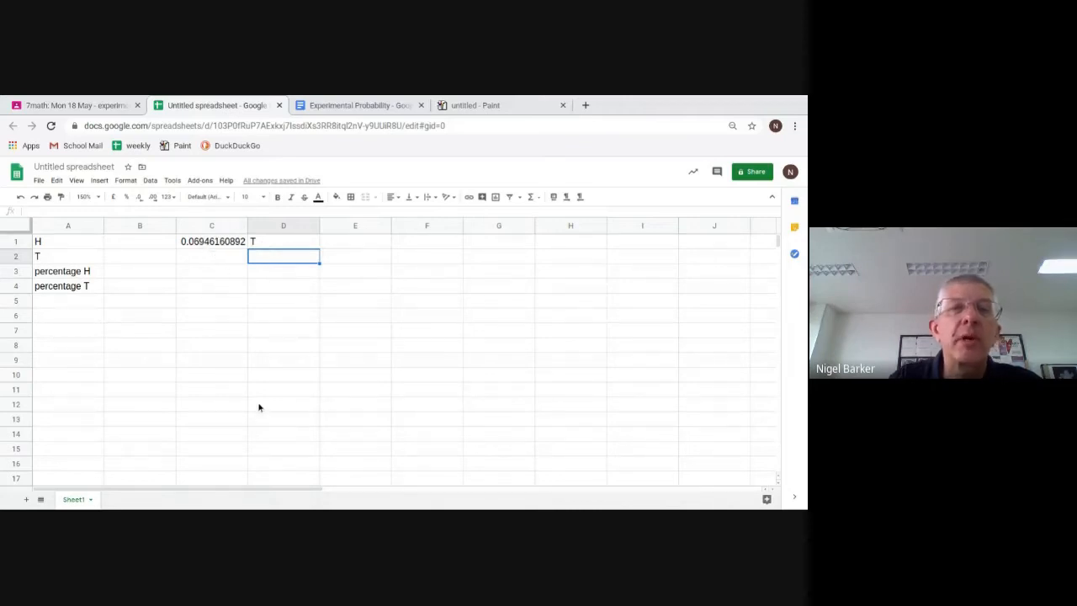
Step: Fill the formulas in C1:D1 down through row 10 to simulate ten coin tosses
{"action": "left_click", "coordinate": [220, 244]}
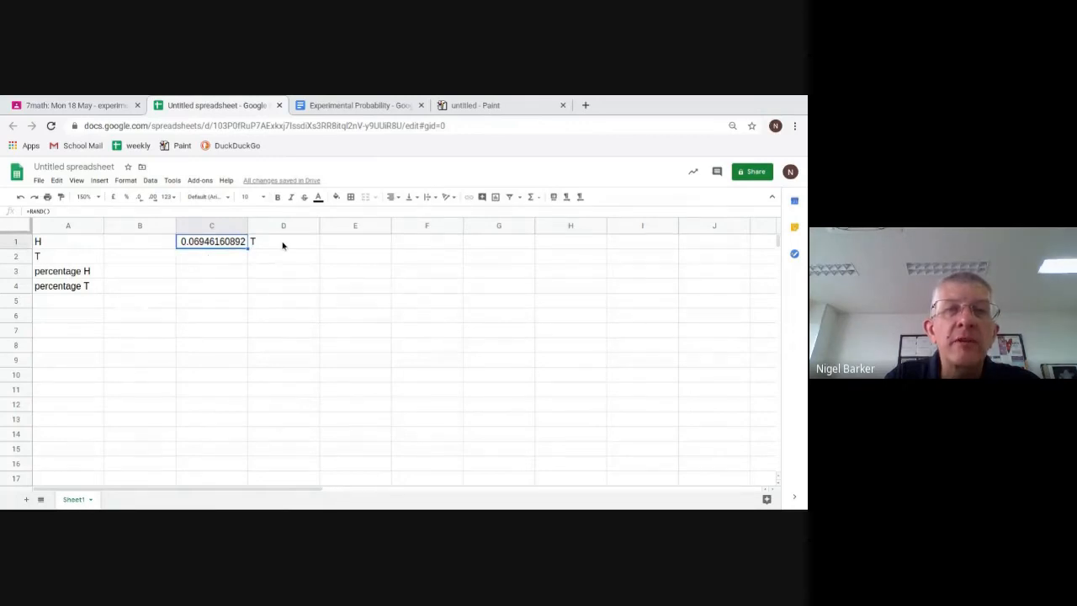
{"action": "left_click", "coordinate": [234, 276]}
{"action": "left_click_drag", "start_coordinate": [213, 244], "coordinate": [272, 246]}
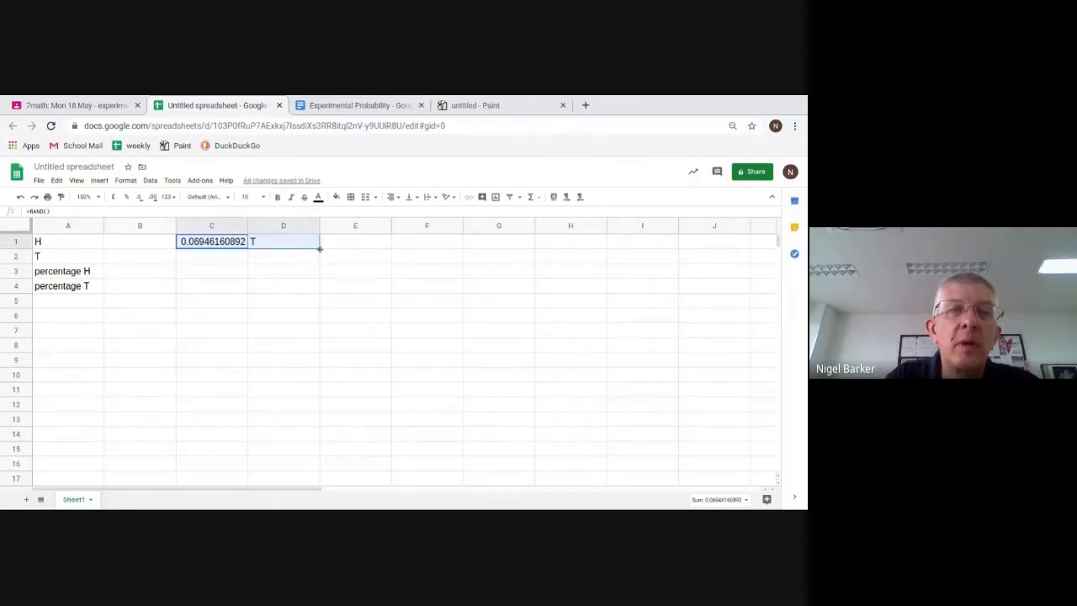
{"action": "left_click_drag", "start_coordinate": [320, 249], "coordinate": [321, 383]}
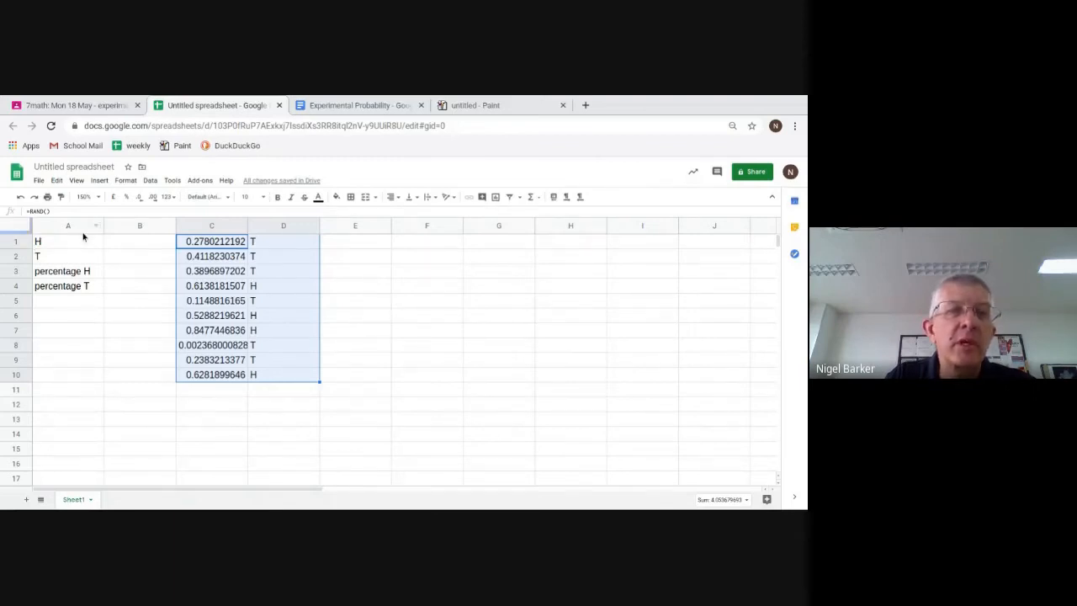
Step: Enter the formula =COUNTIF(D1:D1000,"H") in B1 to count the heads
{"action": "left_click", "coordinate": [133, 244]}
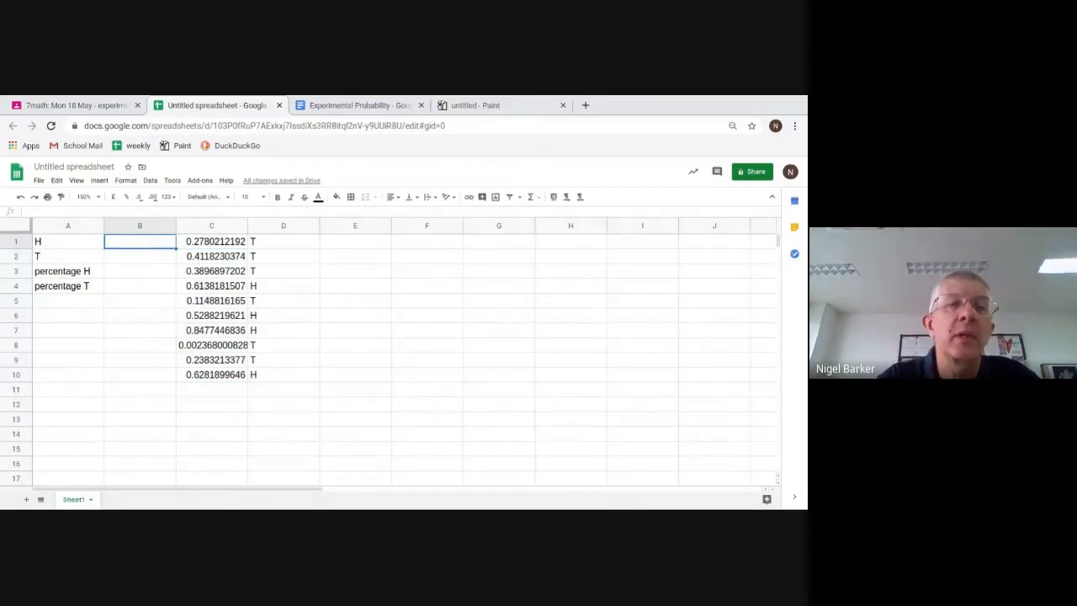
{"action": "type", "text": "=cou"}
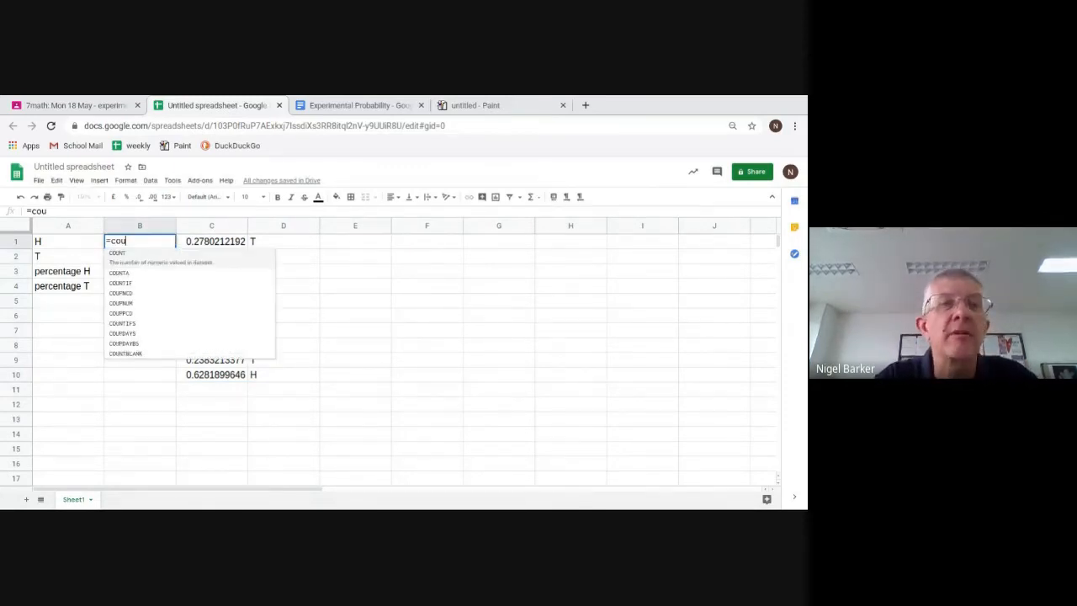
{"action": "left_click", "coordinate": [127, 280]}
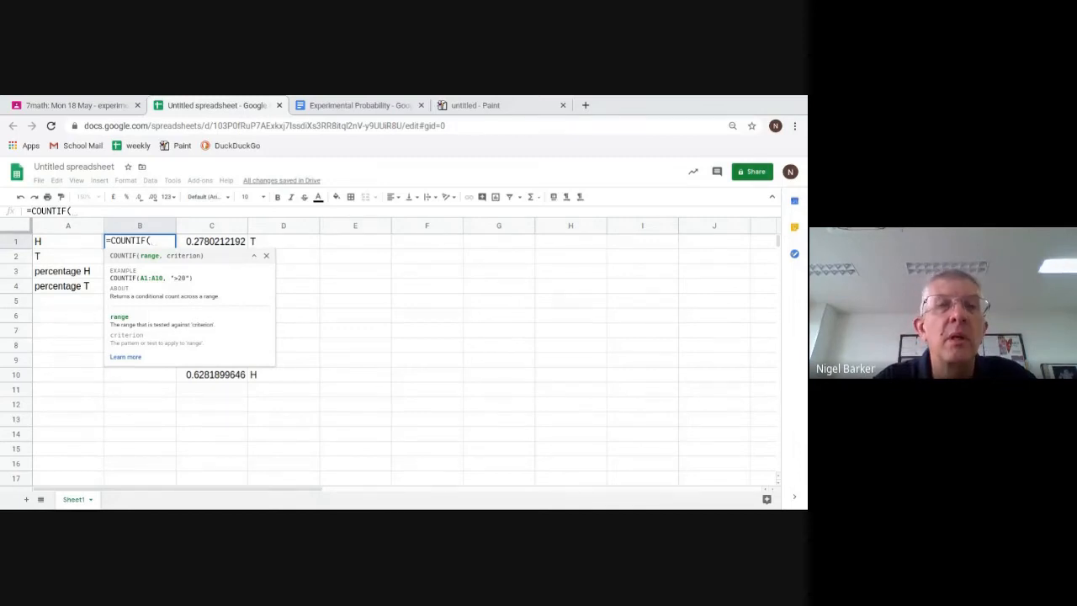
{"action": "type", "text": "D"}
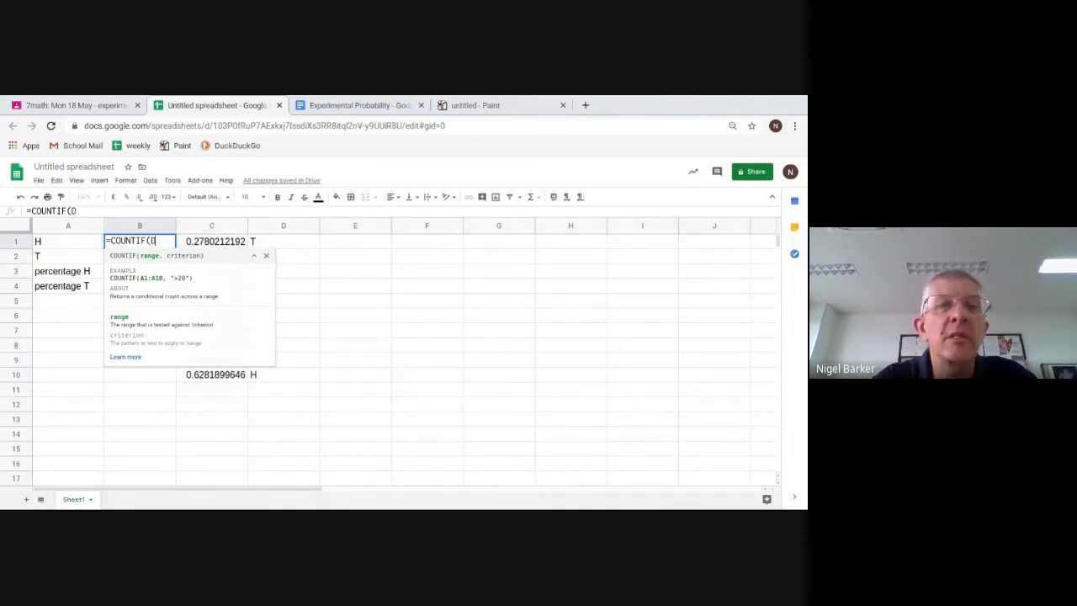
{"action": "type", "text": "1"}
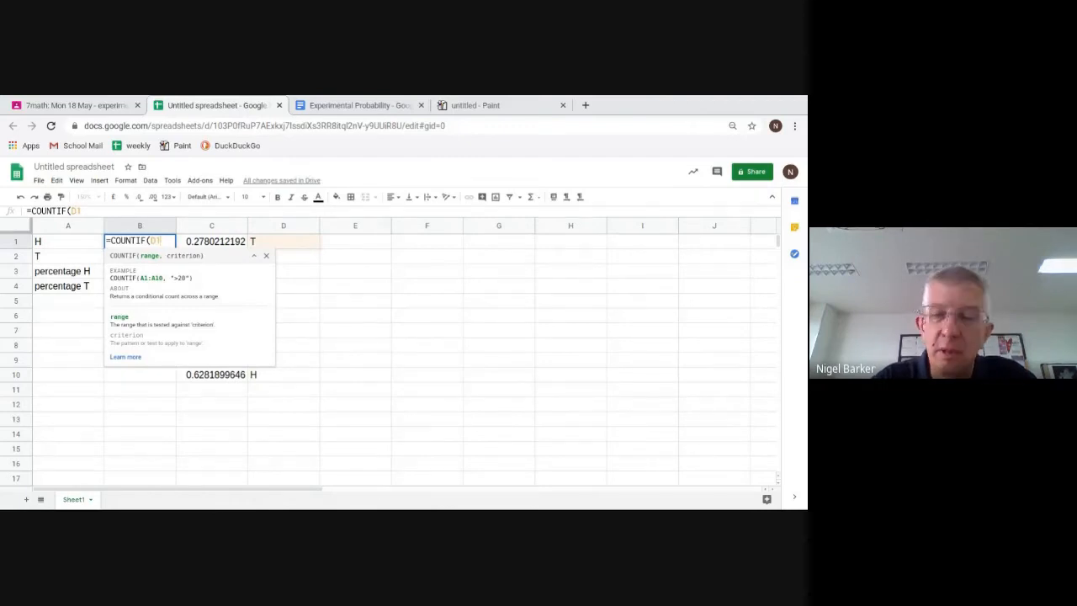
{"action": "type", "text": ":"}
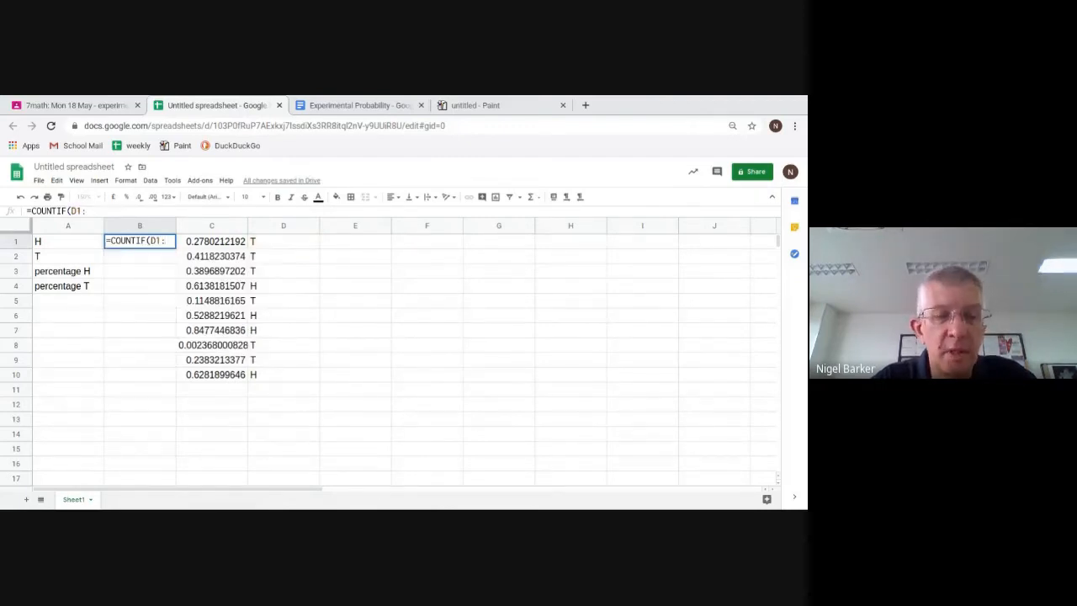
{"action": "type", "text": "d100"}
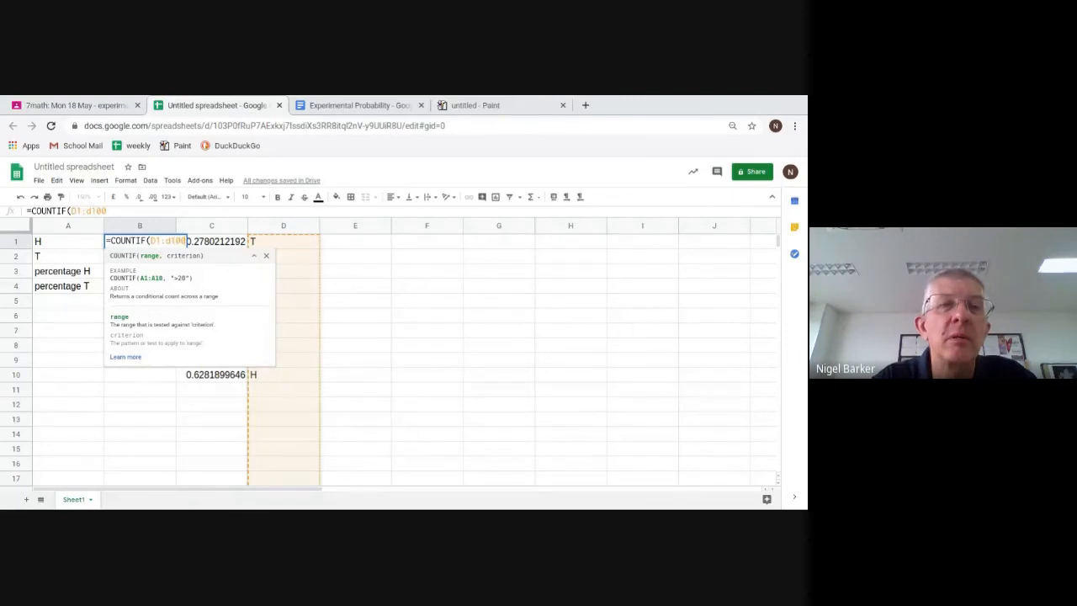
{"action": "type", "text": "0"}
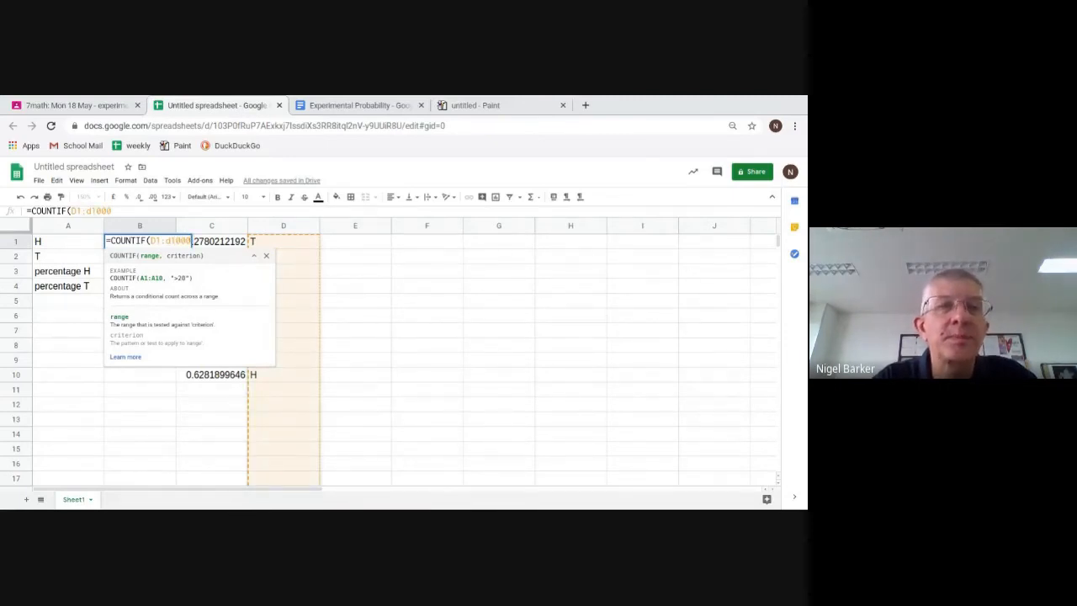
{"action": "type", "text": ","}
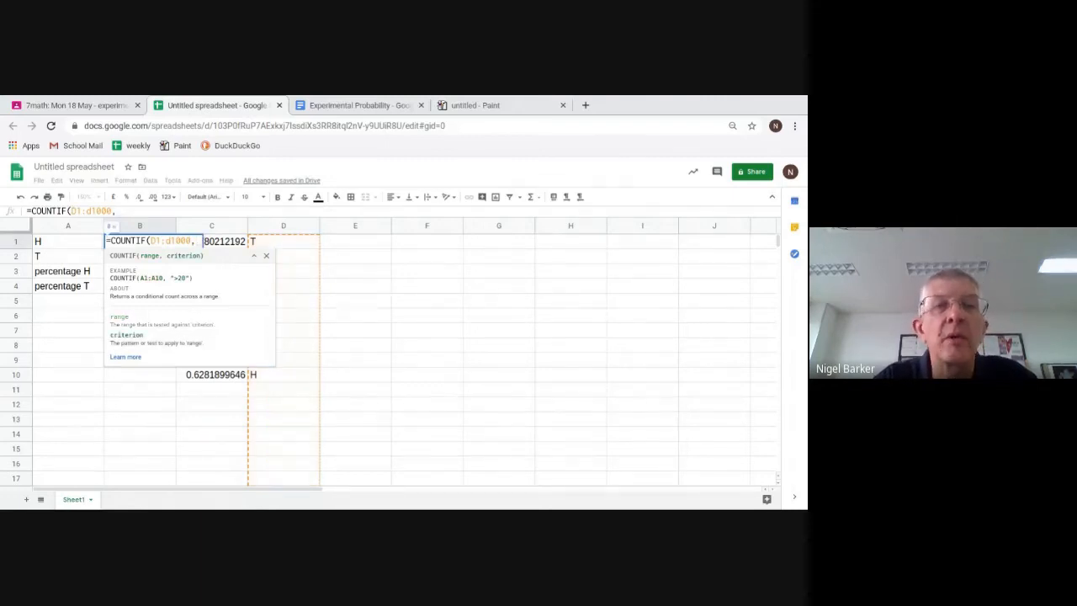
{"action": "type", "text": "\"T"}
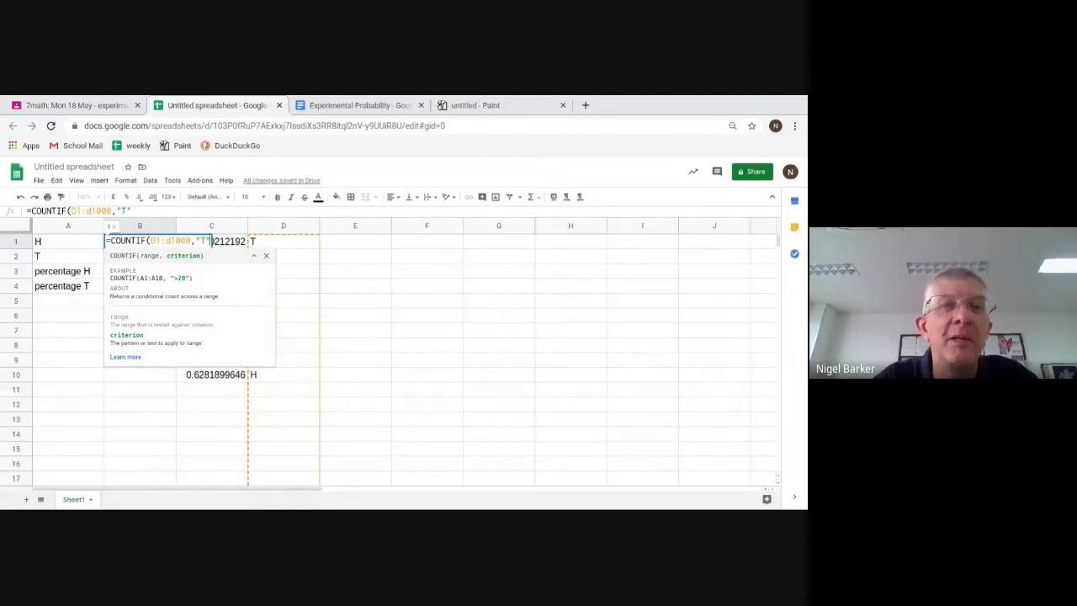
{"action": "key", "text": "BackSpace"}
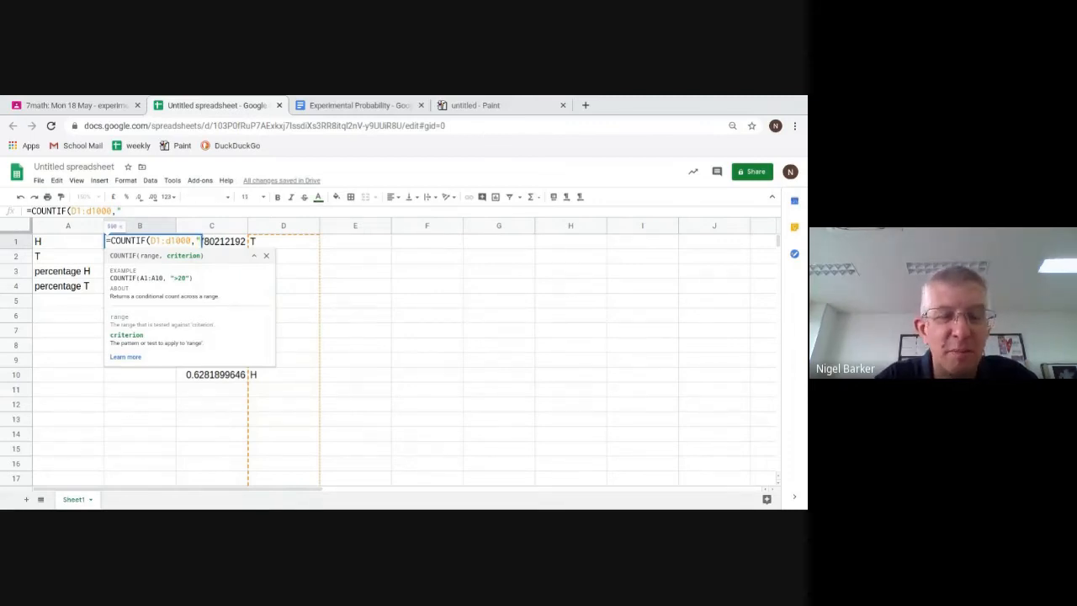
{"action": "type", "text": "H\""}
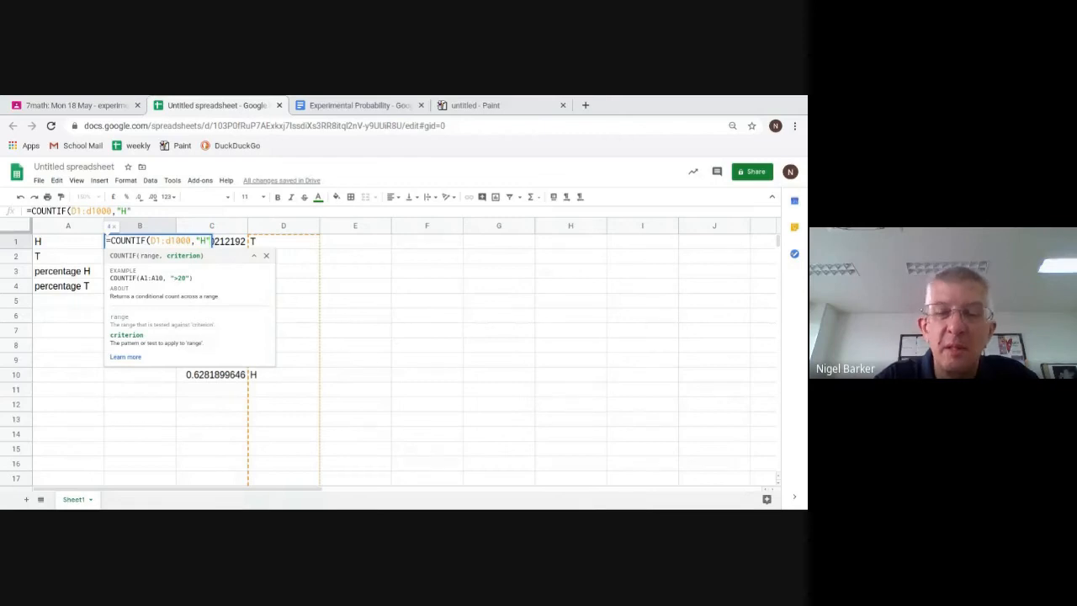
{"action": "type", "text": ")"}
{"action": "key", "text": "Return"}
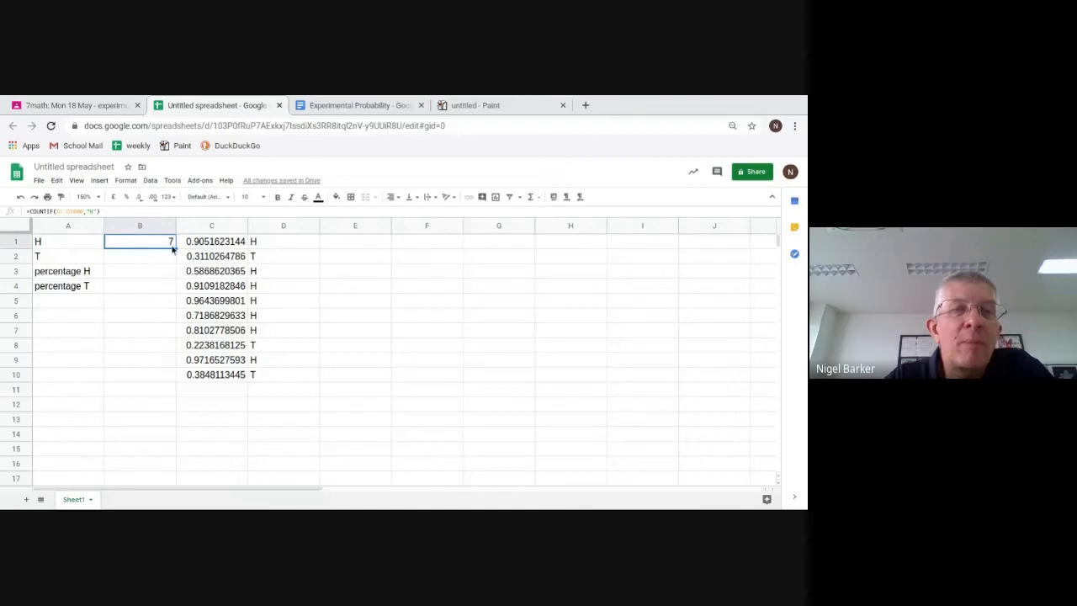
Step: Fill the heads count formula from B1 down into B2 and correct the copy's range to D1:D1000
{"action": "left_click_drag", "start_coordinate": [177, 251], "coordinate": [172, 263]}
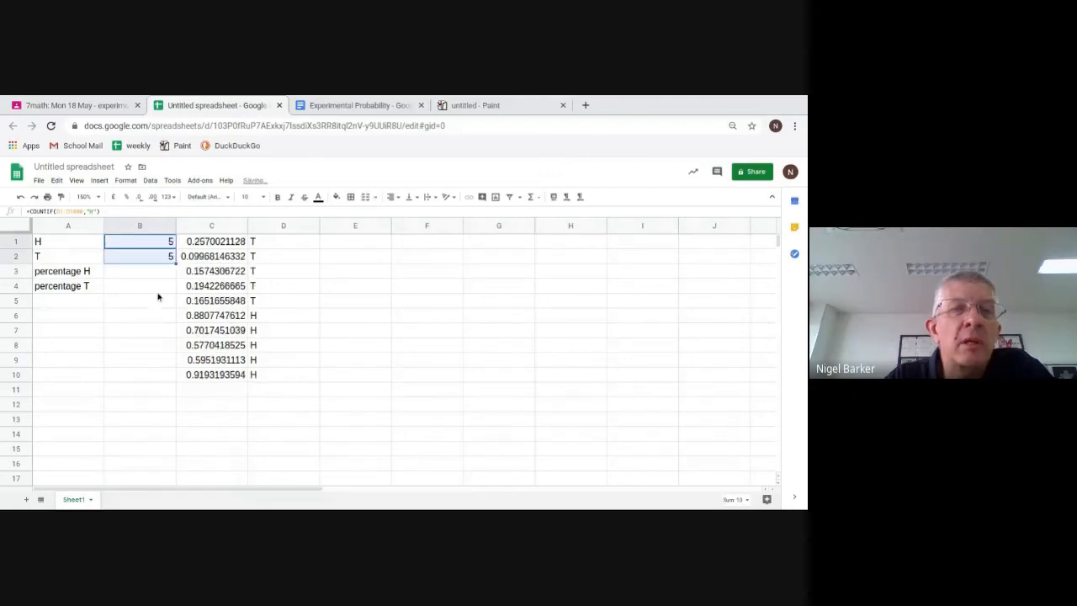
{"action": "left_click", "coordinate": [128, 258]}
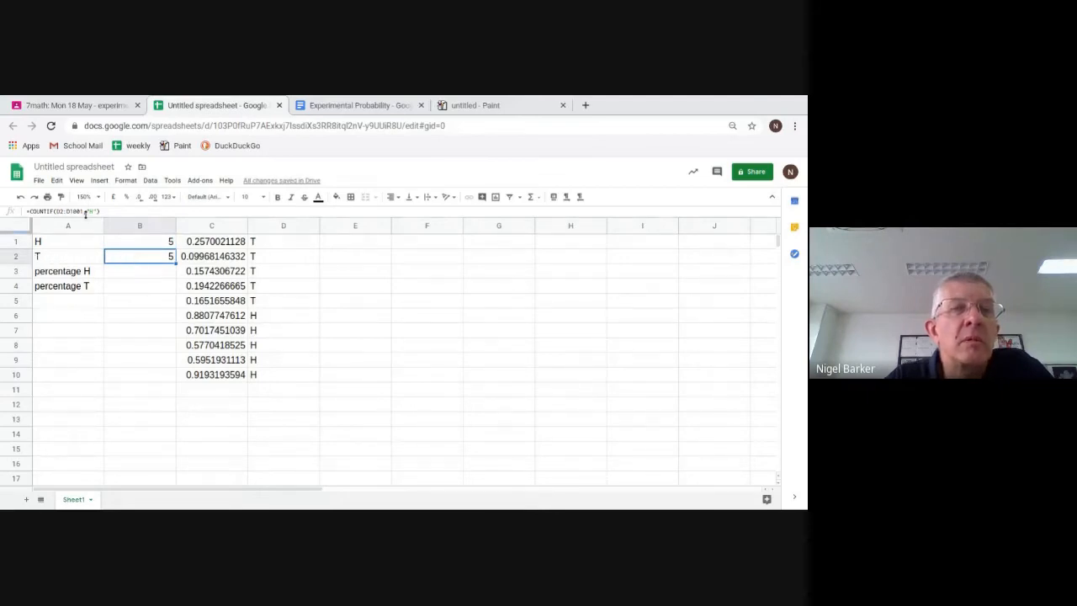
{"action": "left_click", "coordinate": [61, 211]}
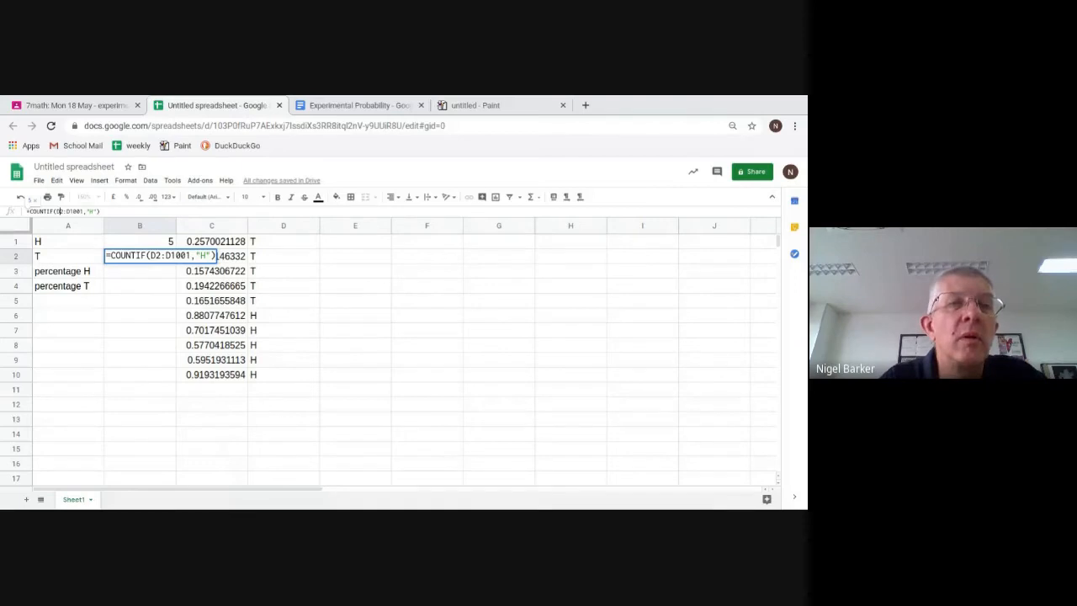
{"action": "key", "text": "BackSpace"}
{"action": "type", "text": "1:D"}
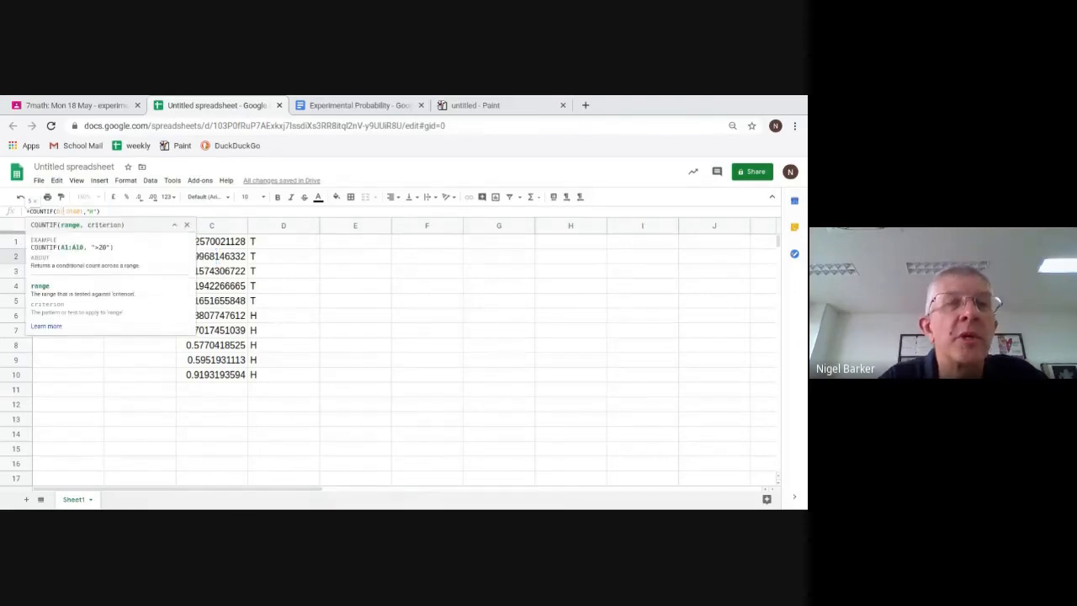
{"action": "type", "text": "1"}
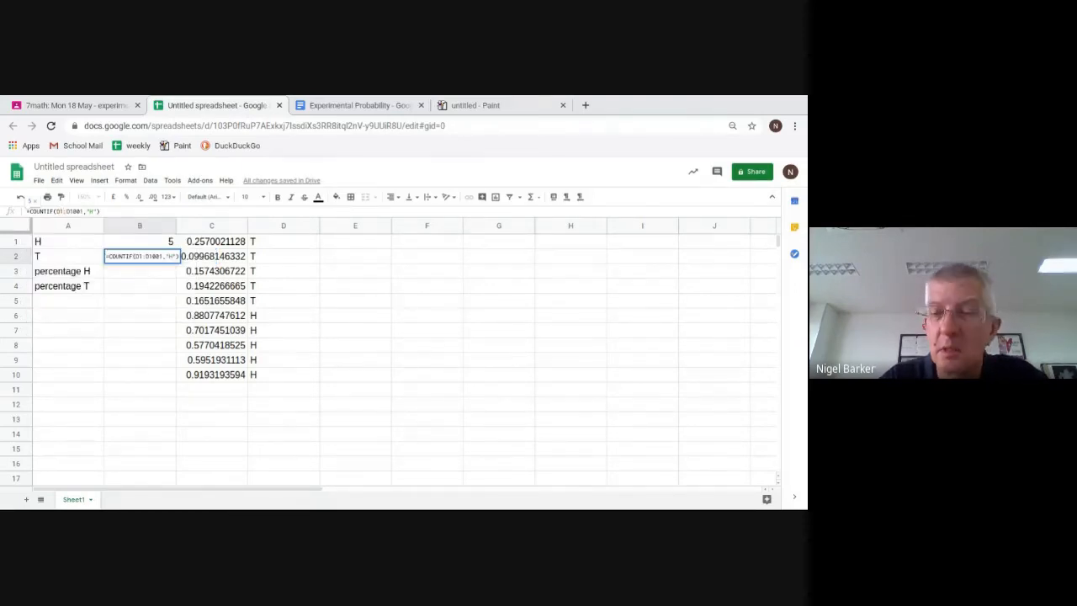
{"action": "key", "text": "Right"}
{"action": "key", "text": "Right"}
{"action": "key", "text": "Right"}
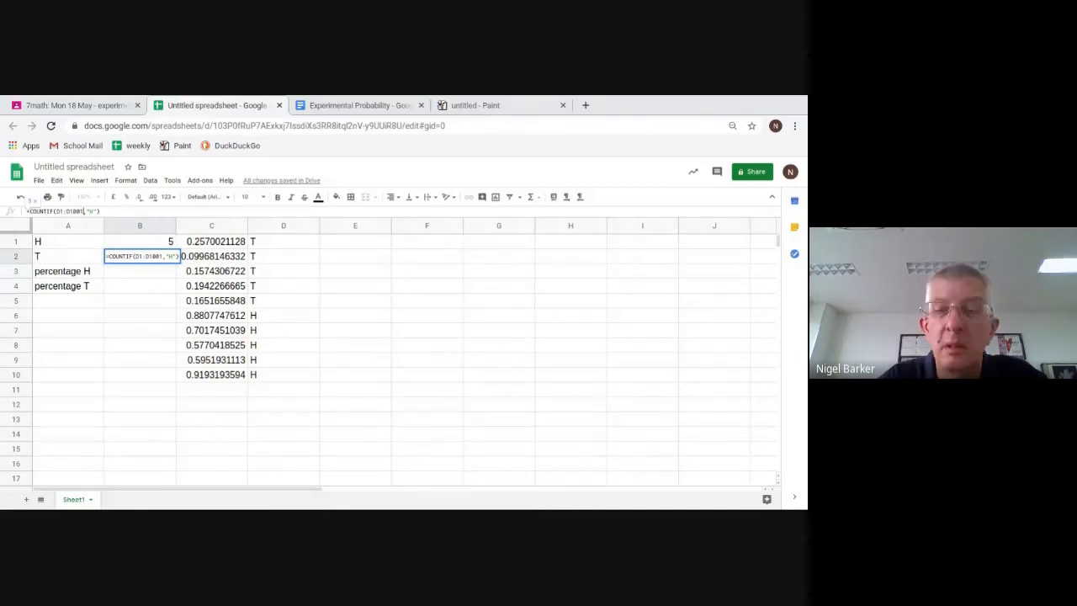
{"action": "key", "text": "BackSpace"}
{"action": "type", "text": "0"}
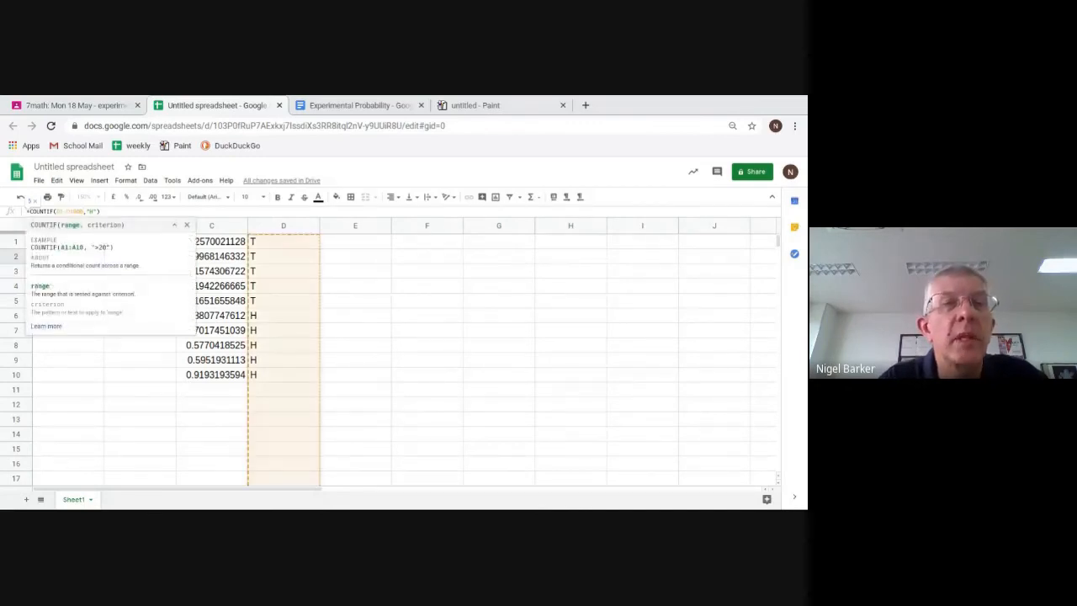
Step: Change the criterion of the COUNTIF formula in B2 to "T" so it counts the tails
{"action": "key", "text": "Right"}
{"action": "key", "text": "Right"}
{"action": "key", "text": "Right"}
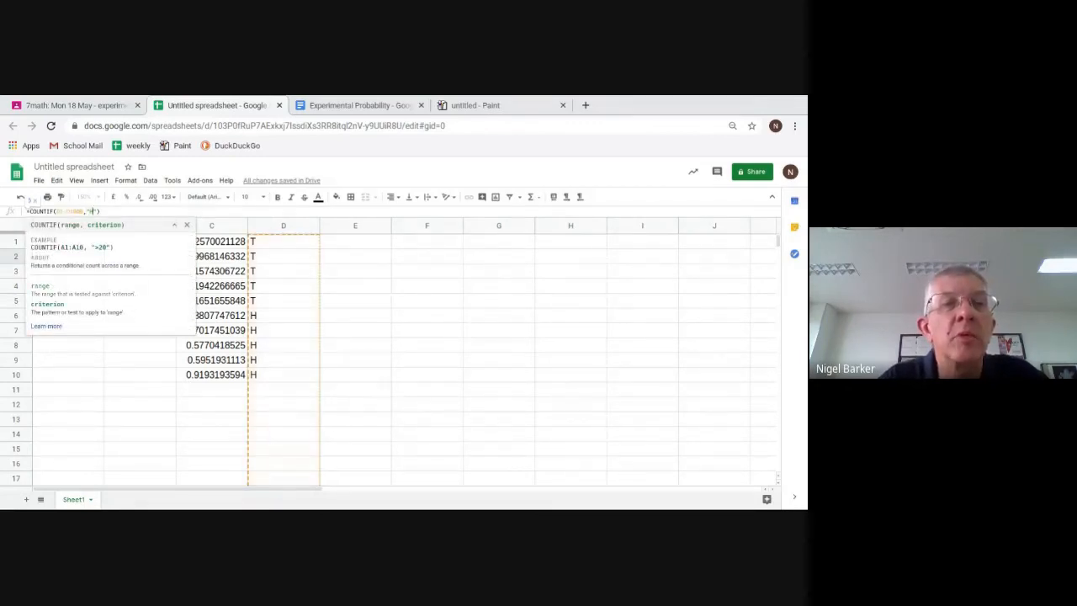
{"action": "key", "text": "BackSpace"}
{"action": "type", "text": "T"}
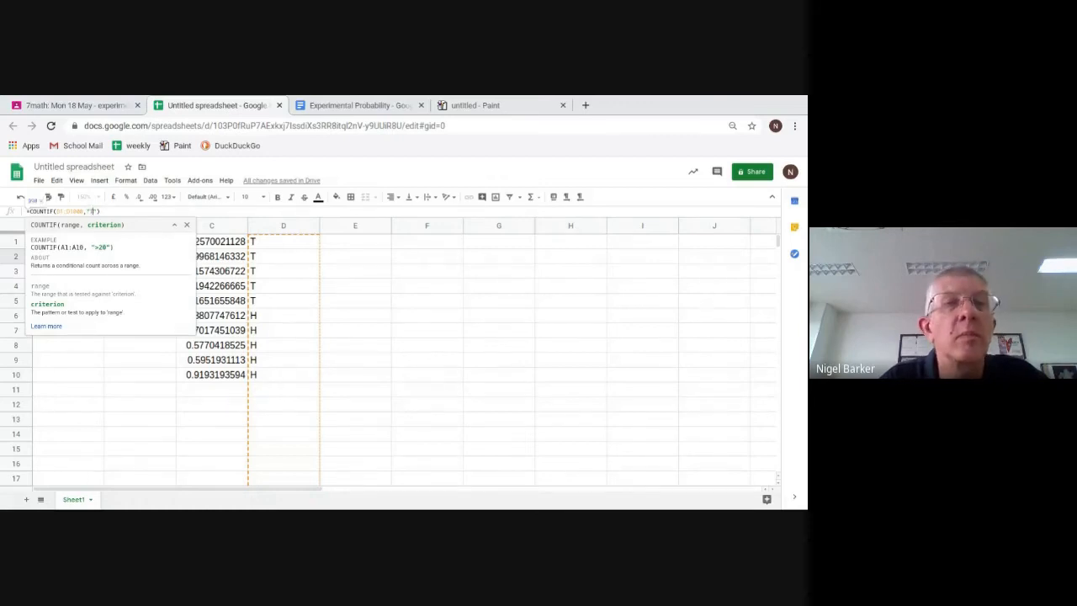
{"action": "key", "text": "Return"}
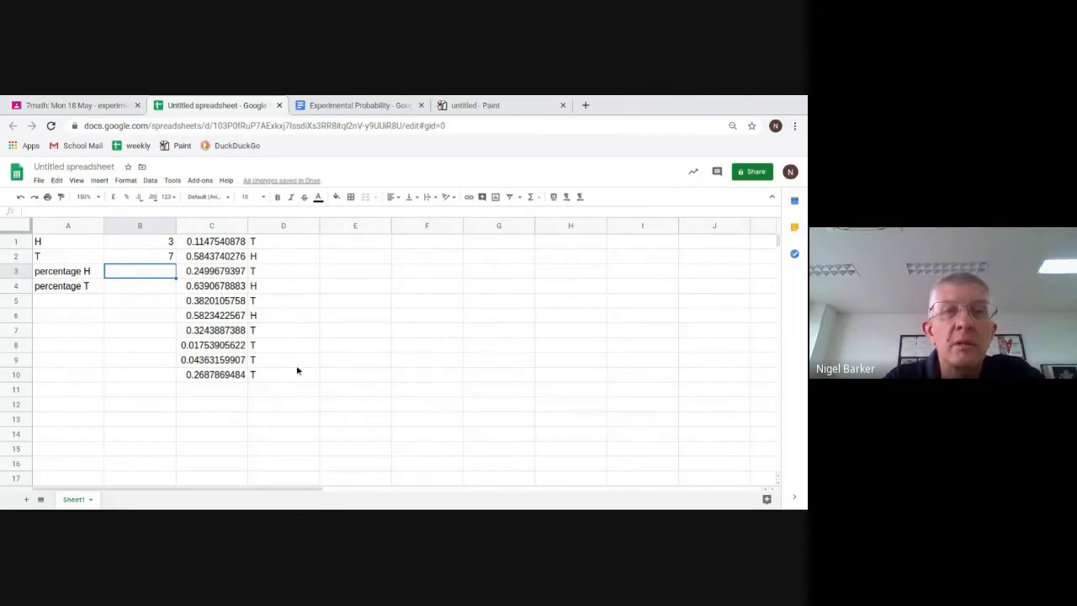
Step: Enter the label "number of coin tosses" in A5 and wrap its text within the cell
{"action": "left_click", "coordinate": [75, 304]}
{"action": "type", "text": "number of"}
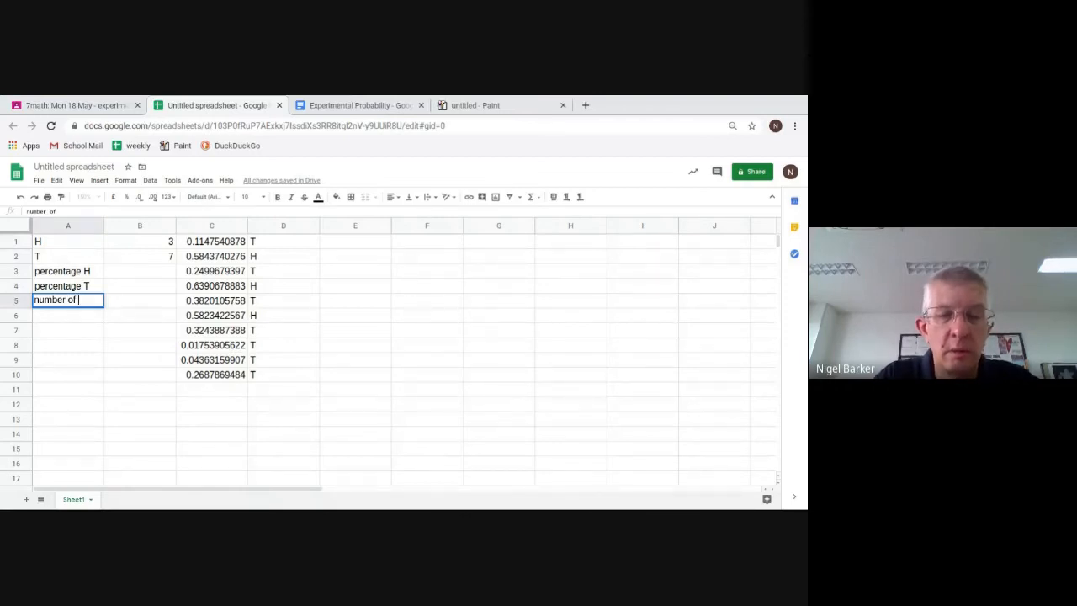
{"action": "type", "text": " coin"}
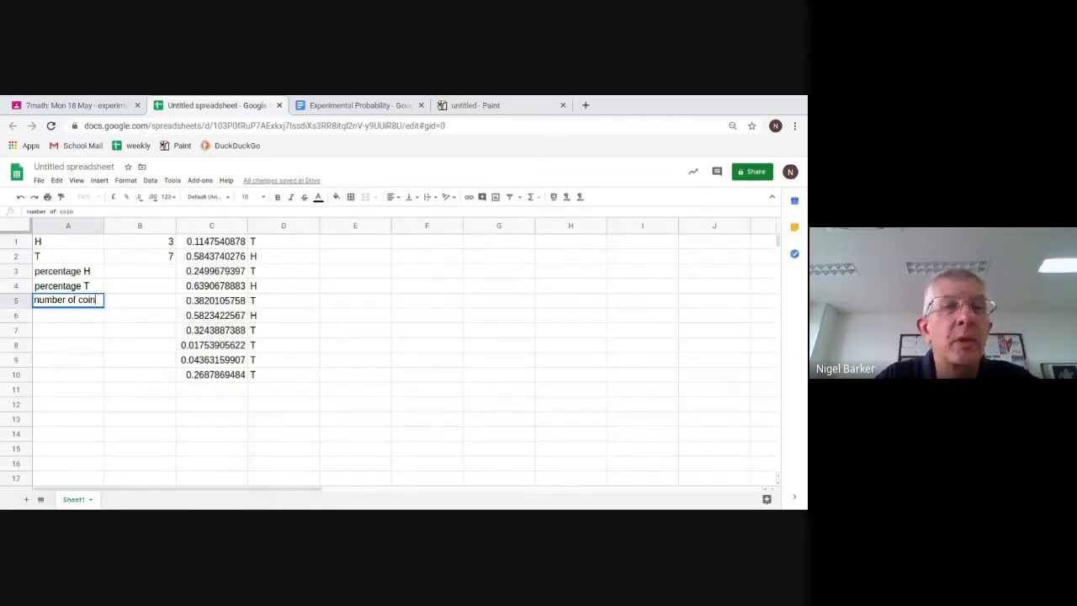
{"action": "type", "text": " tosses"}
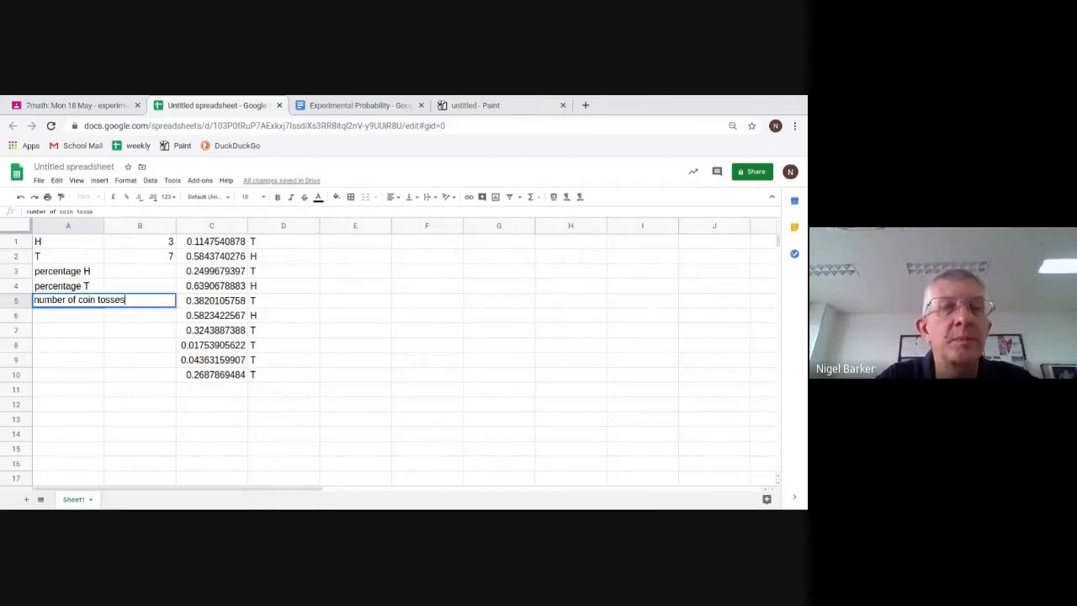
{"action": "key", "text": "Return"}
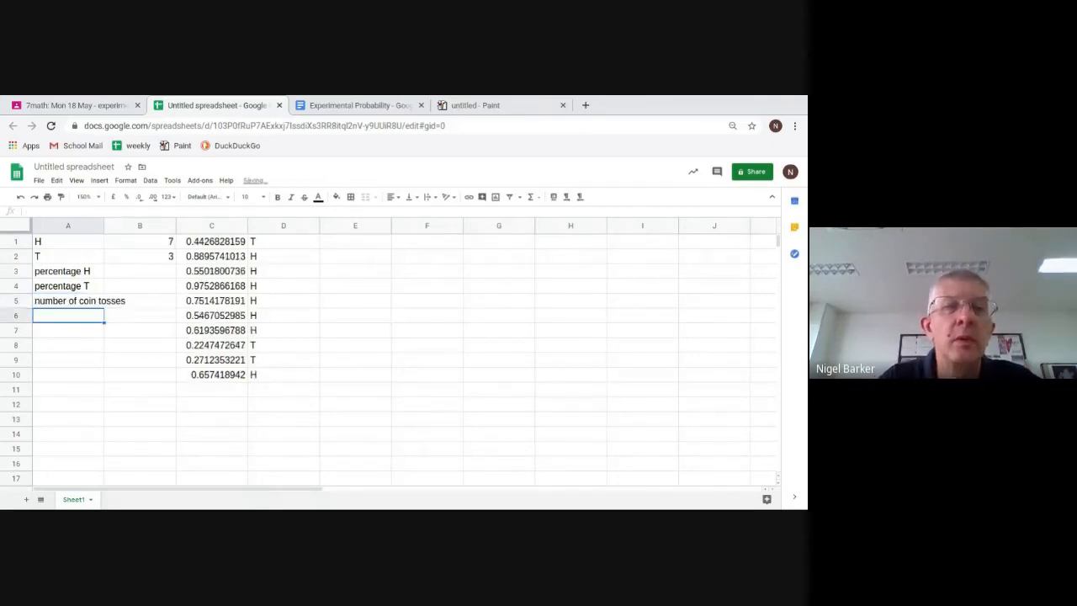
{"action": "left_click", "coordinate": [76, 303]}
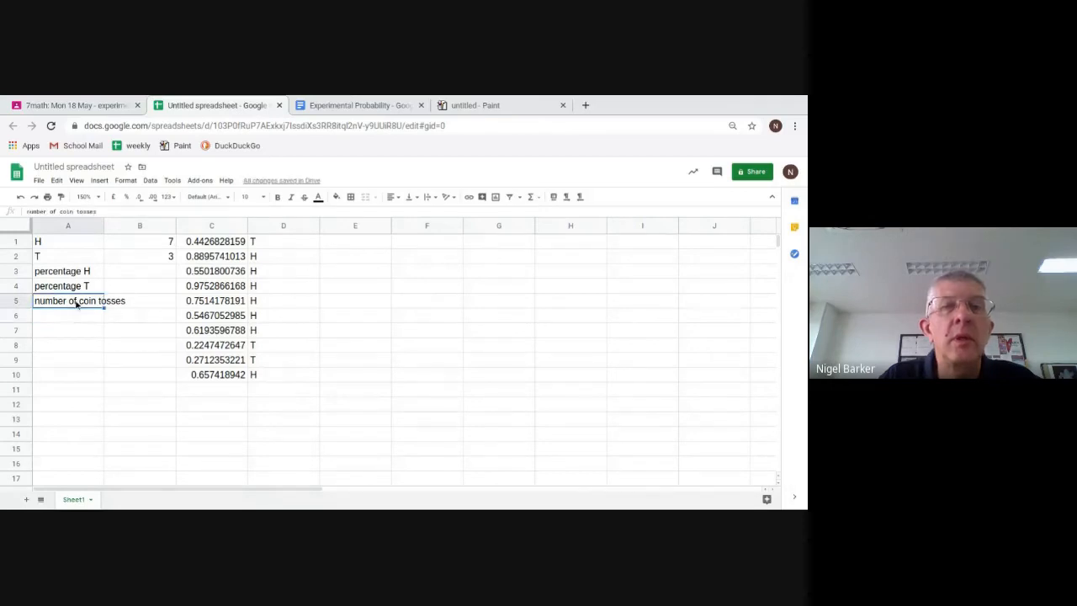
{"action": "left_click", "coordinate": [432, 199]}
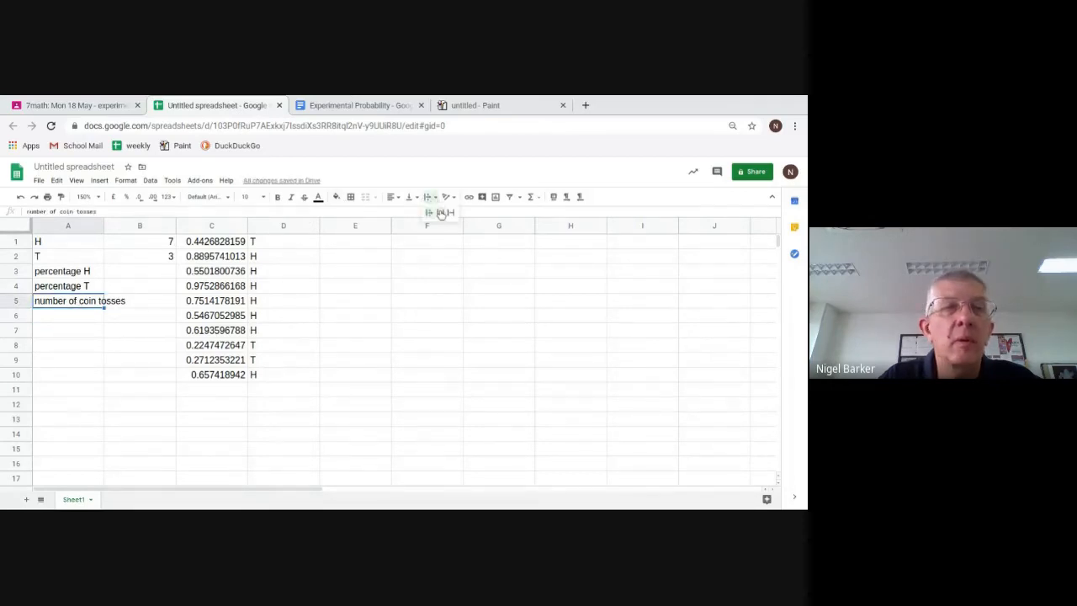
{"action": "left_click", "coordinate": [440, 213]}
Step: Enter the formula =COUNTA(D1:D1000) in B5 to count the total number of coin tosses
{"action": "left_click", "coordinate": [133, 314]}
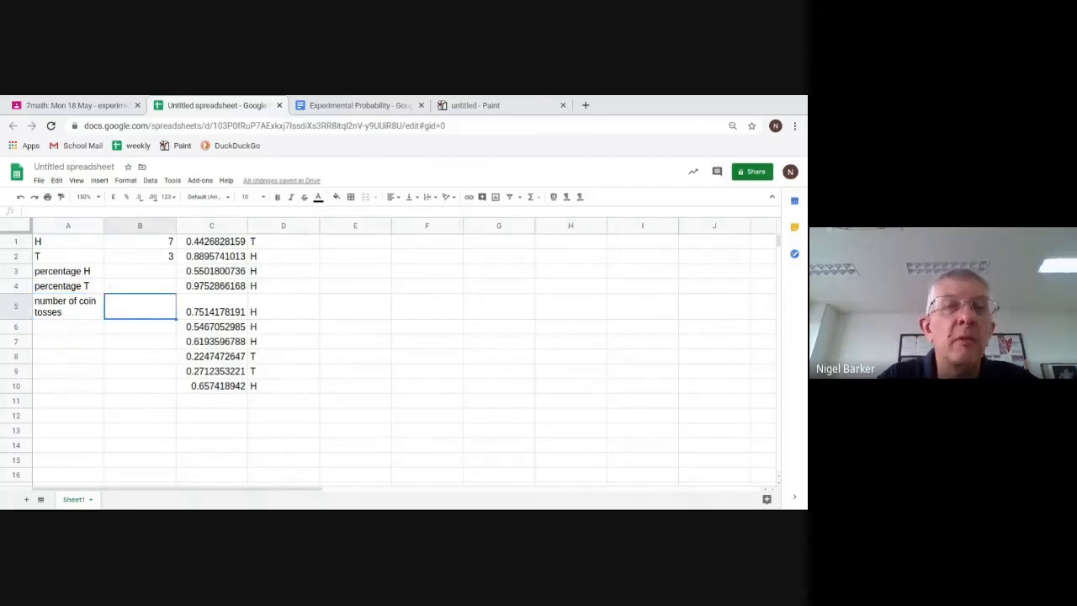
{"action": "type", "text": "=con"}
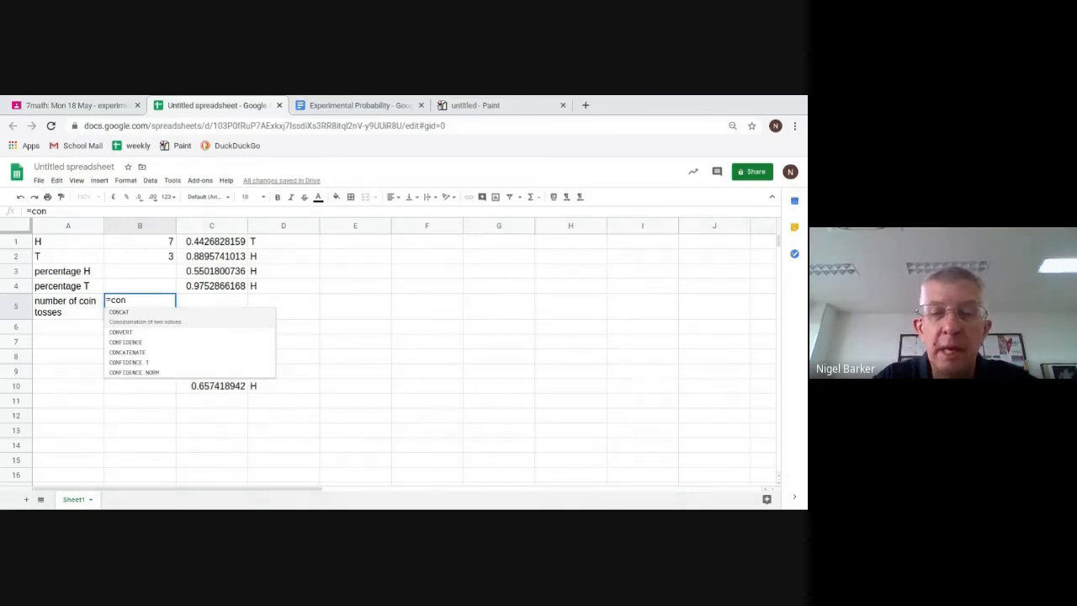
{"action": "key", "text": "BackSpace"}
{"action": "type", "text": "unt"}
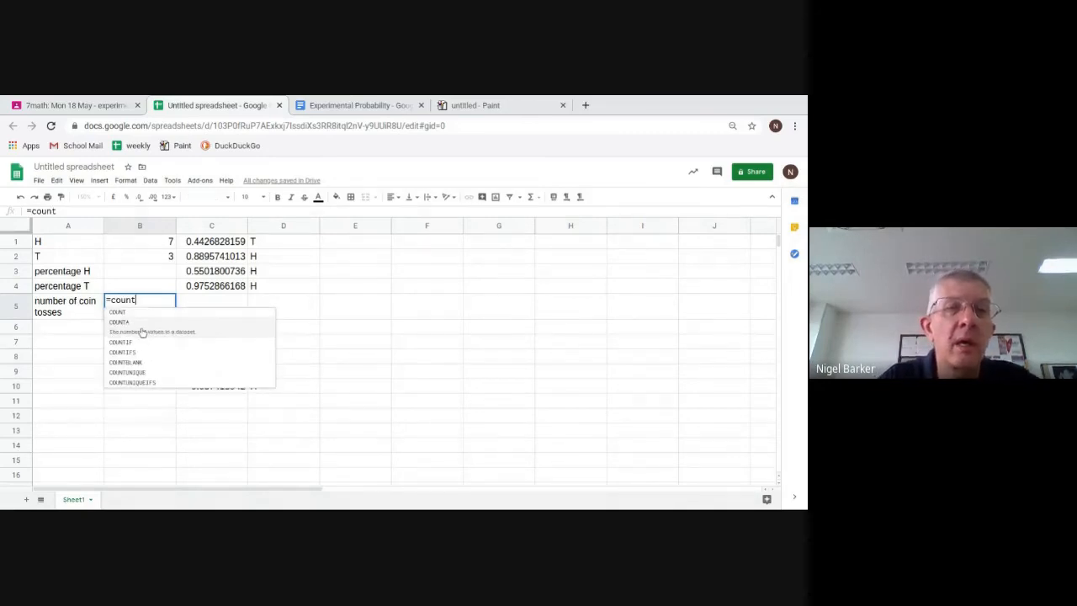
{"action": "left_click", "coordinate": [126, 325]}
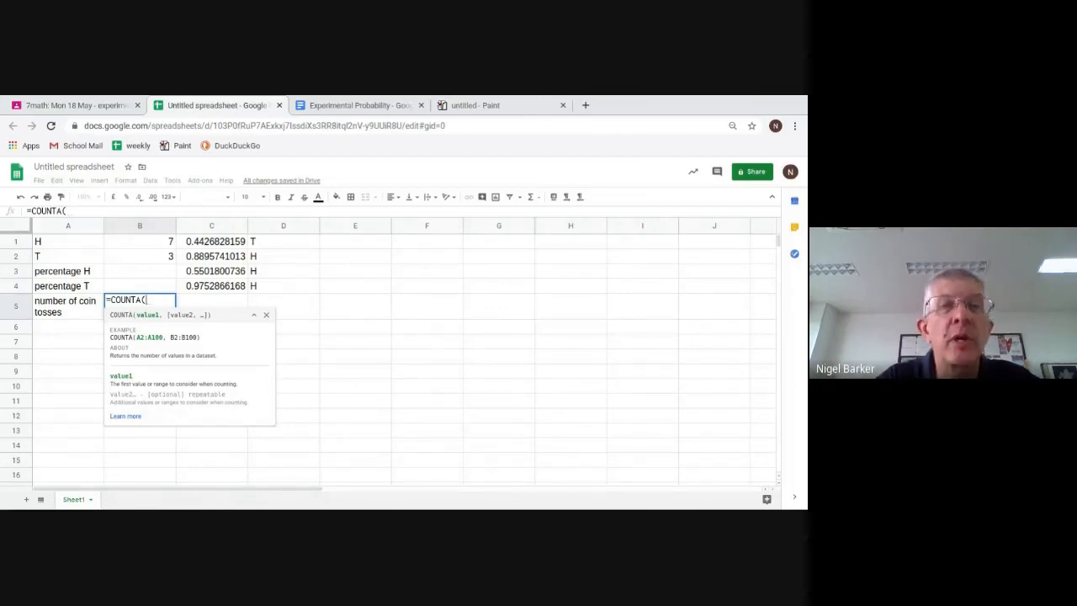
{"action": "type", "text": "d1"}
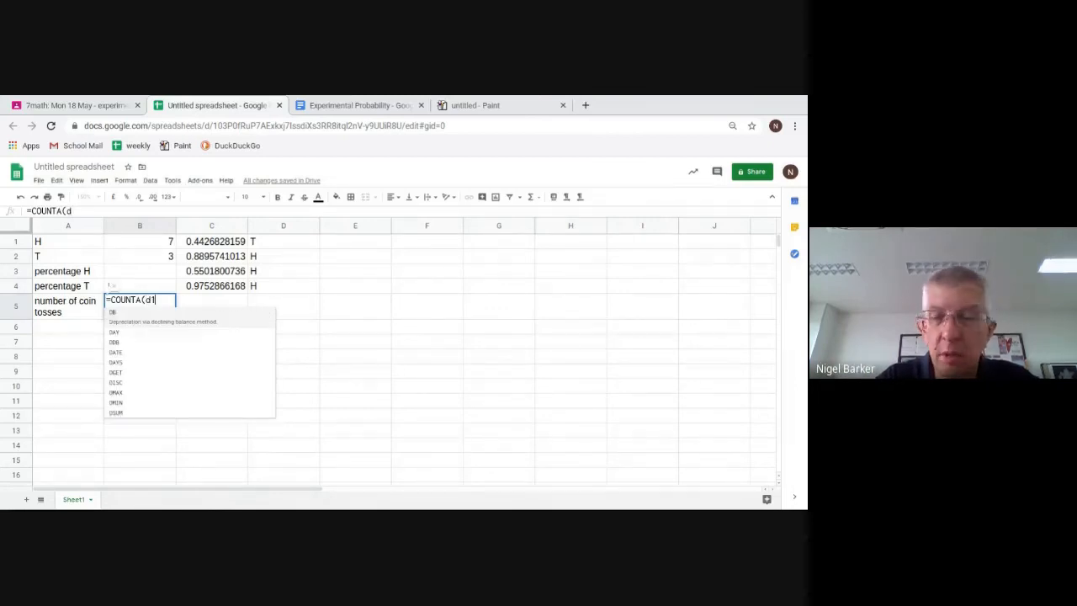
{"action": "type", "text": ":d1"}
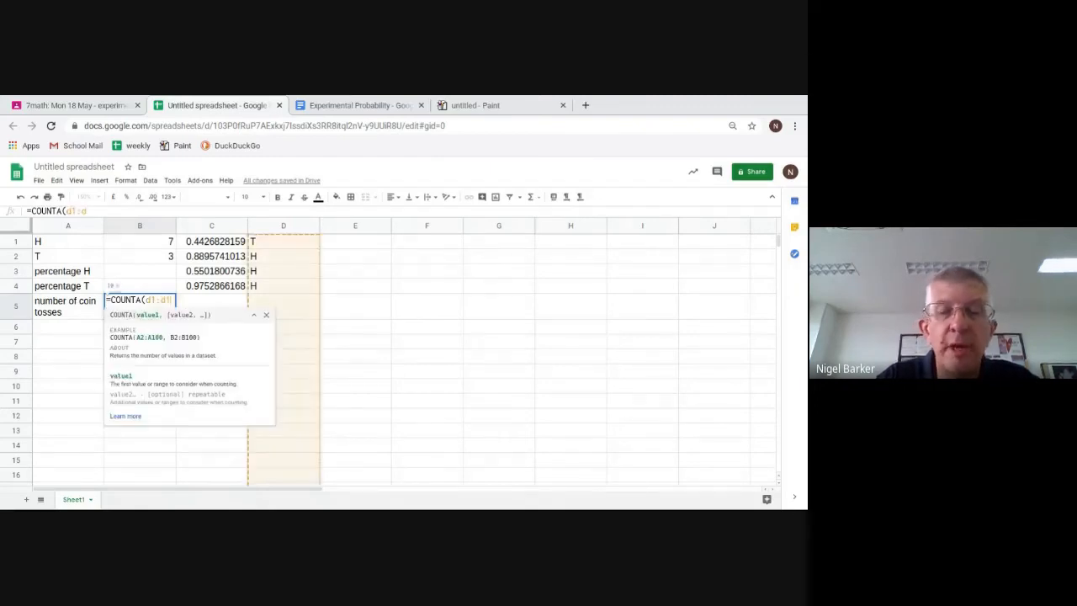
{"action": "type", "text": "000"}
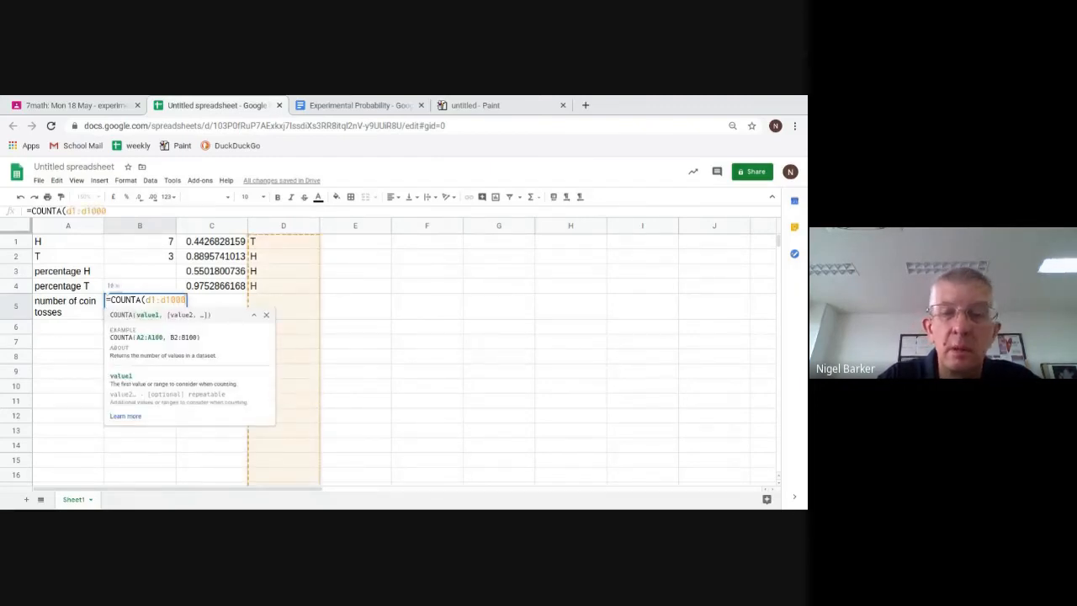
{"action": "key", "text": "Return"}
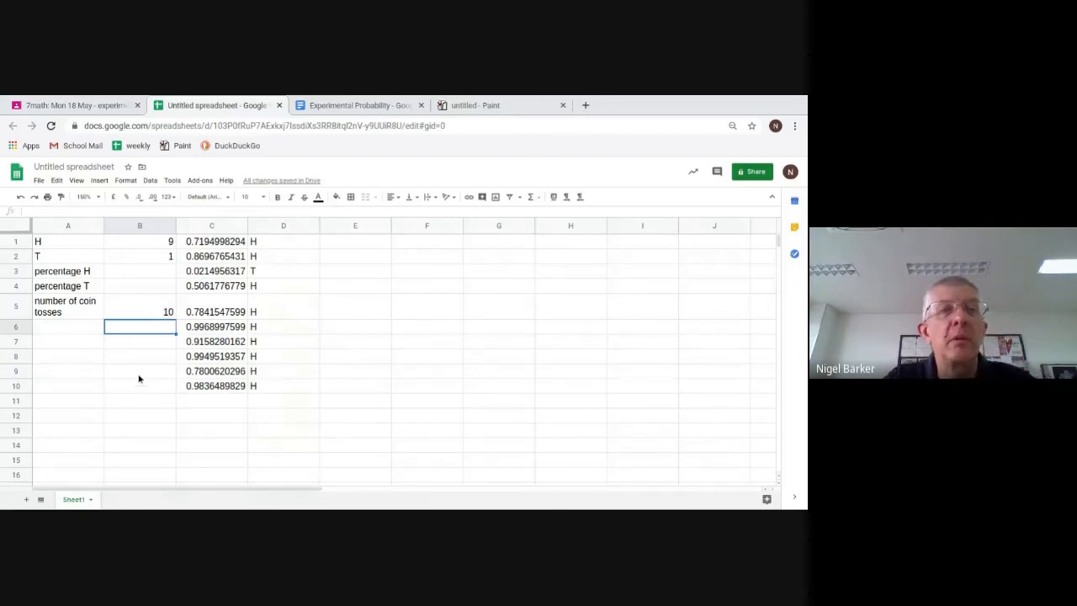
Step: Enter the formula =100*B1/B5 in B3 to calculate the percentage of heads
{"action": "left_click", "coordinate": [151, 272]}
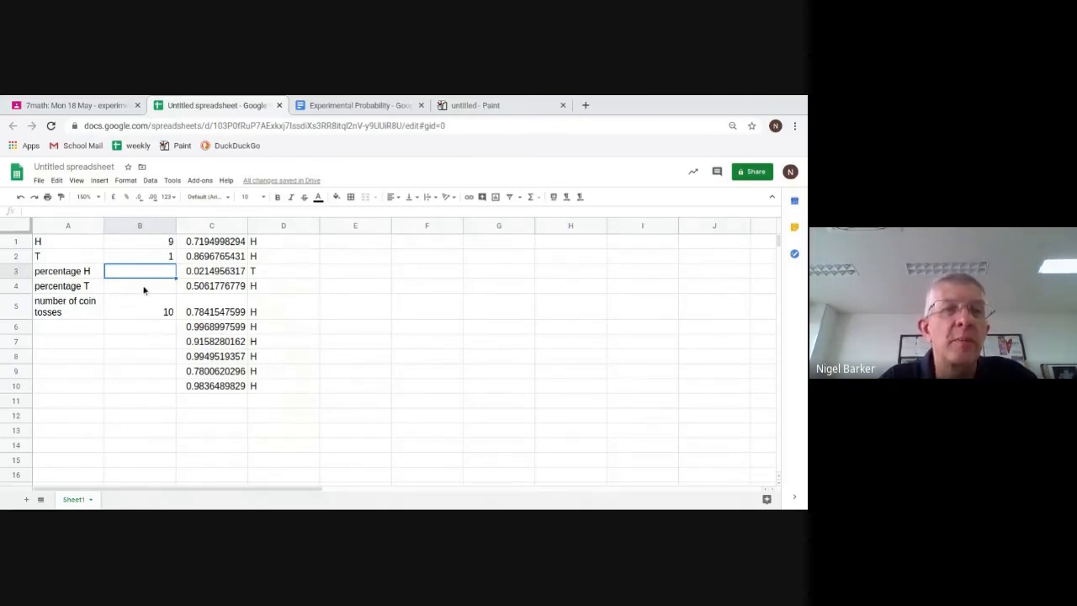
{"action": "type", "text": "=B1"}
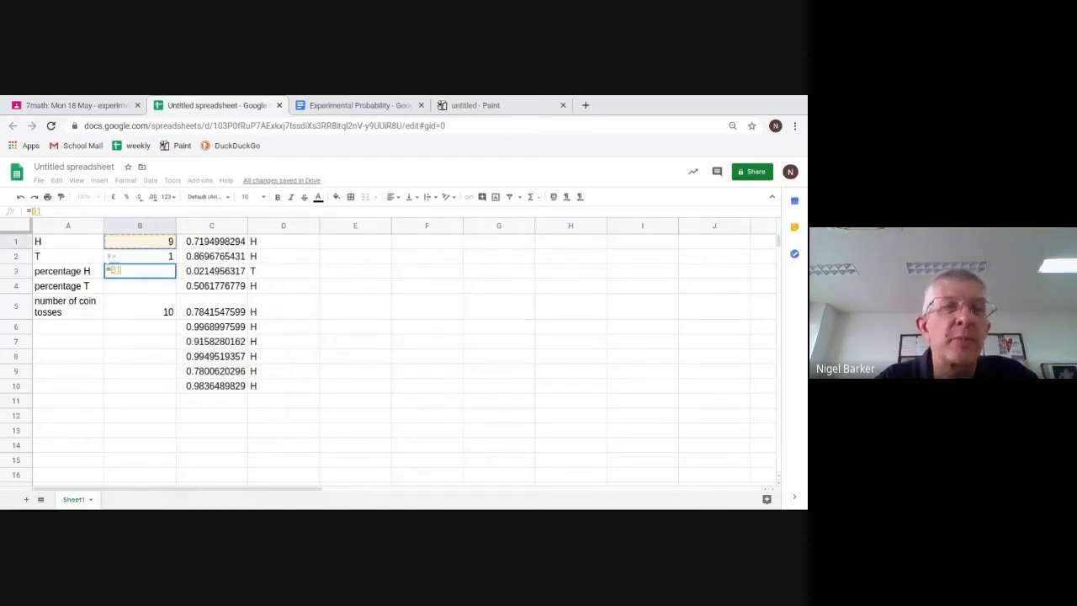
{"action": "key", "text": "BackSpace"}
{"action": "key", "text": "BackSpace"}
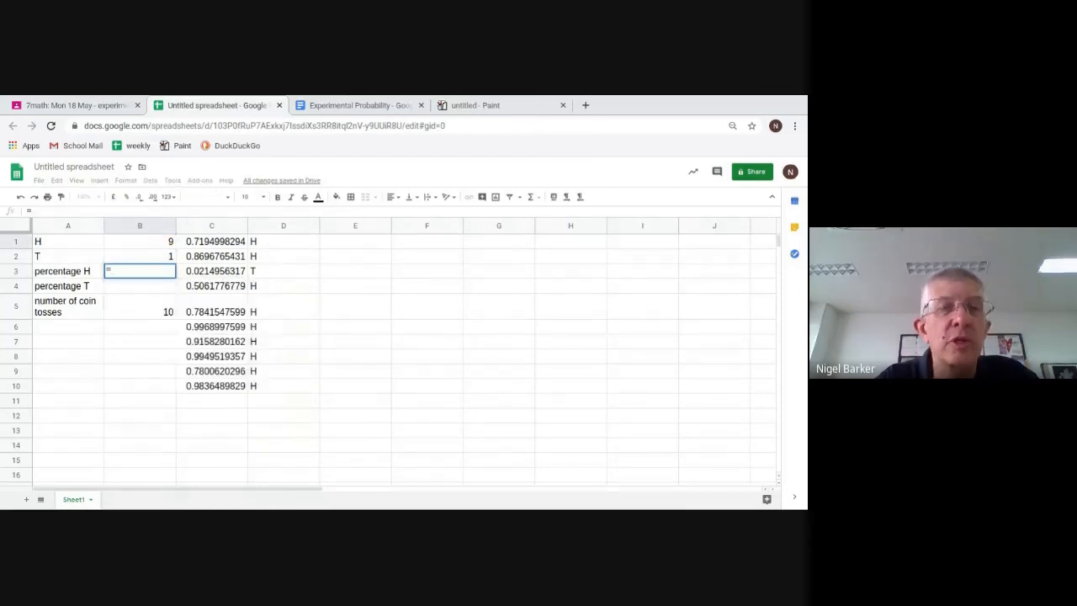
{"action": "type", "text": "100"}
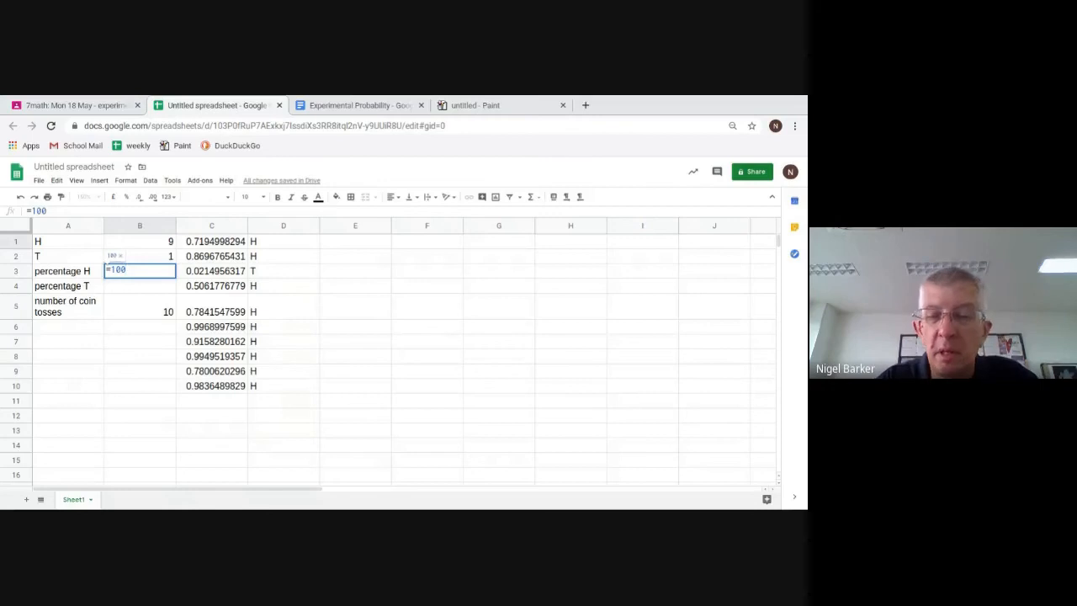
{"action": "type", "text": "*"}
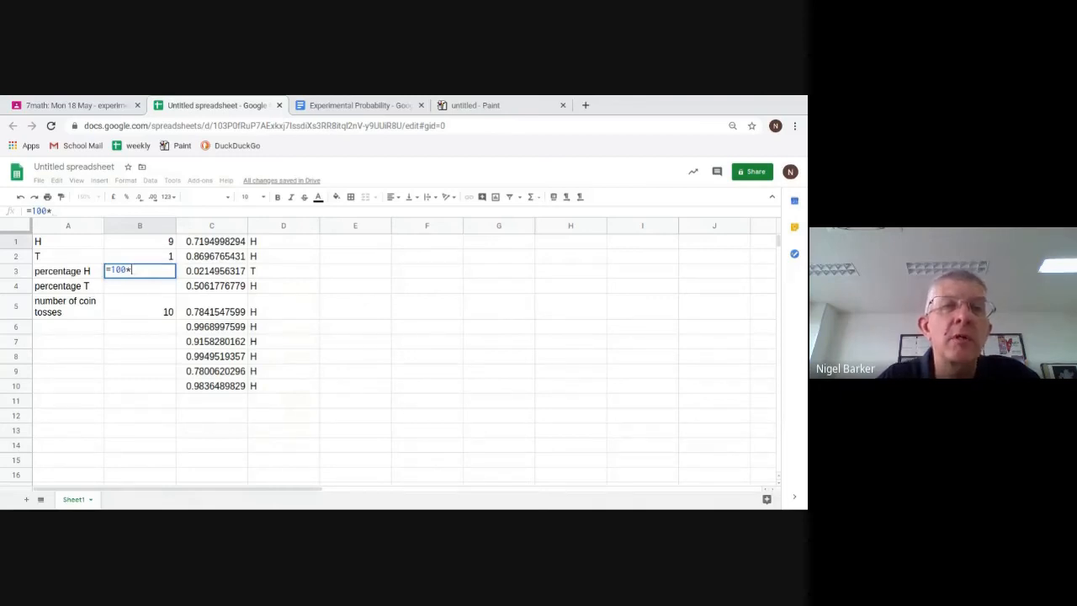
{"action": "left_click", "coordinate": [160, 243]}
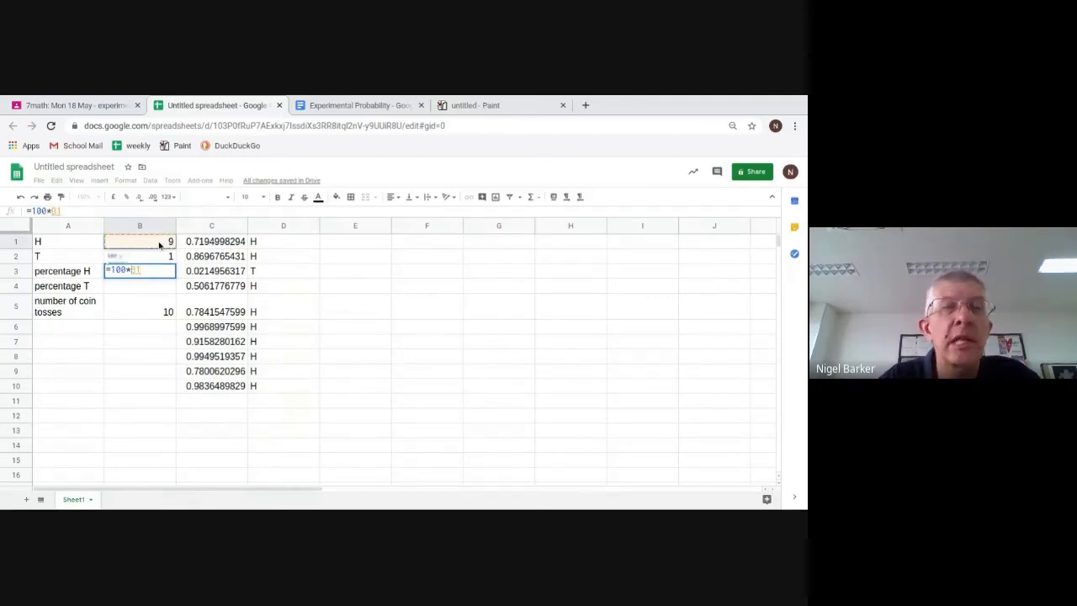
{"action": "type", "text": "/"}
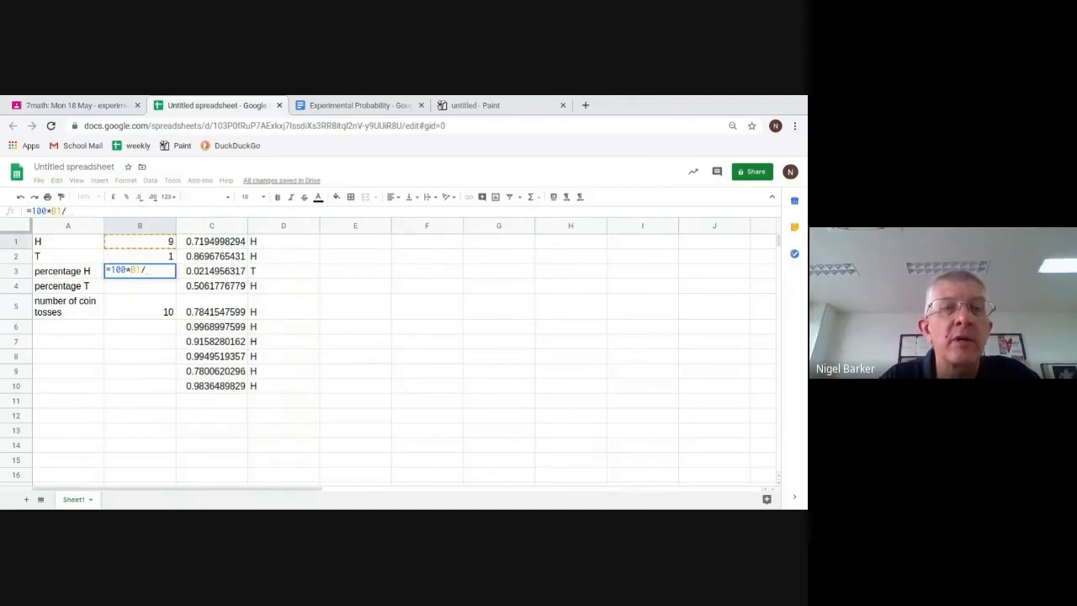
{"action": "left_click", "coordinate": [166, 311]}
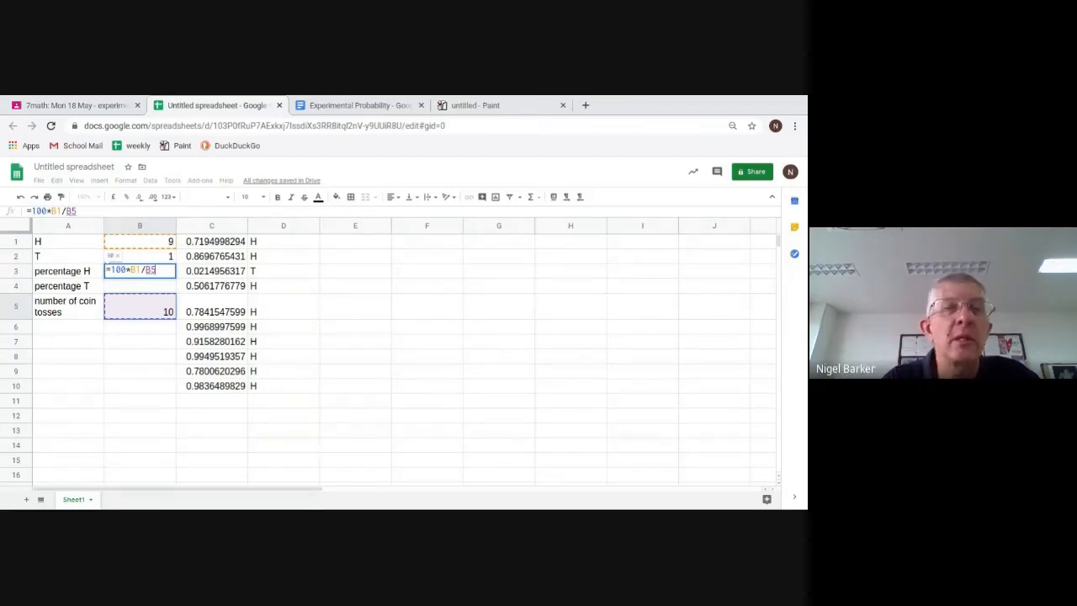
{"action": "key", "text": "Return"}
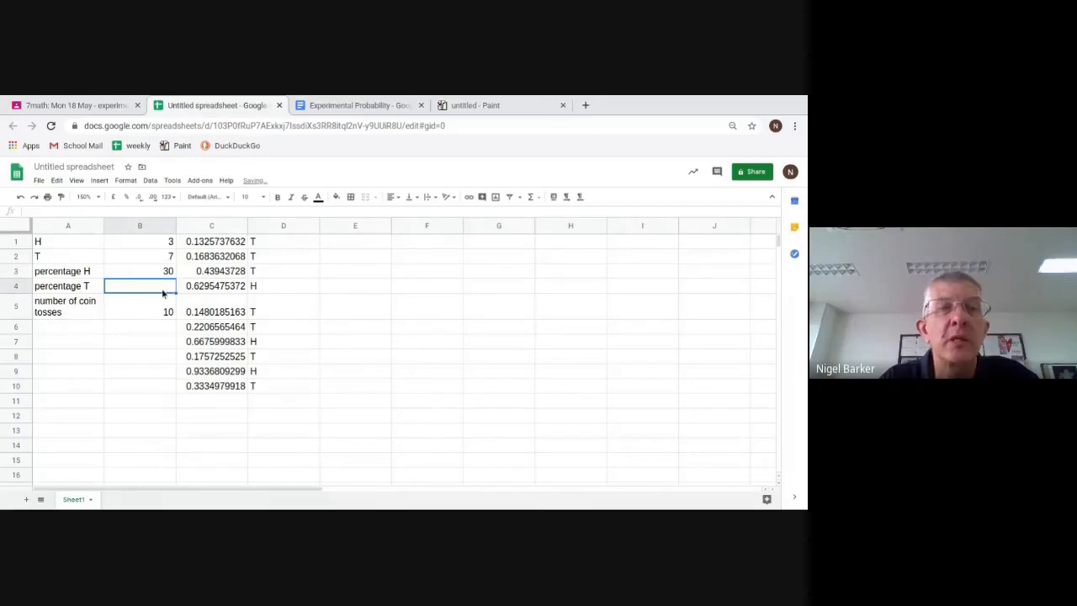
Step: Enter the formula =100-B3 in B4 to calculate the percentage of tails
{"action": "type", "text": "="}
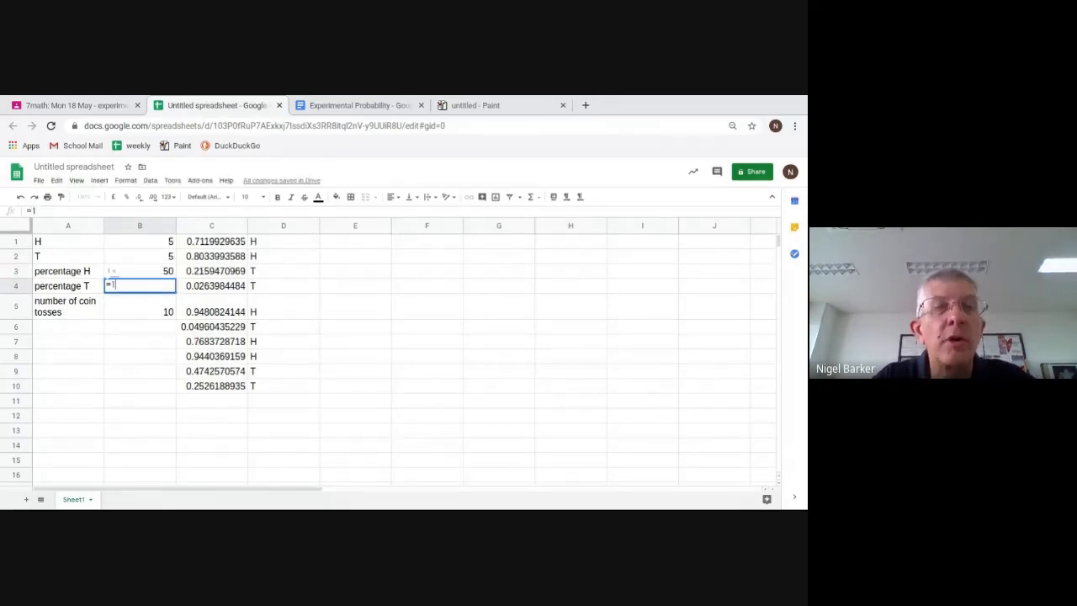
{"action": "type", "text": "100-"}
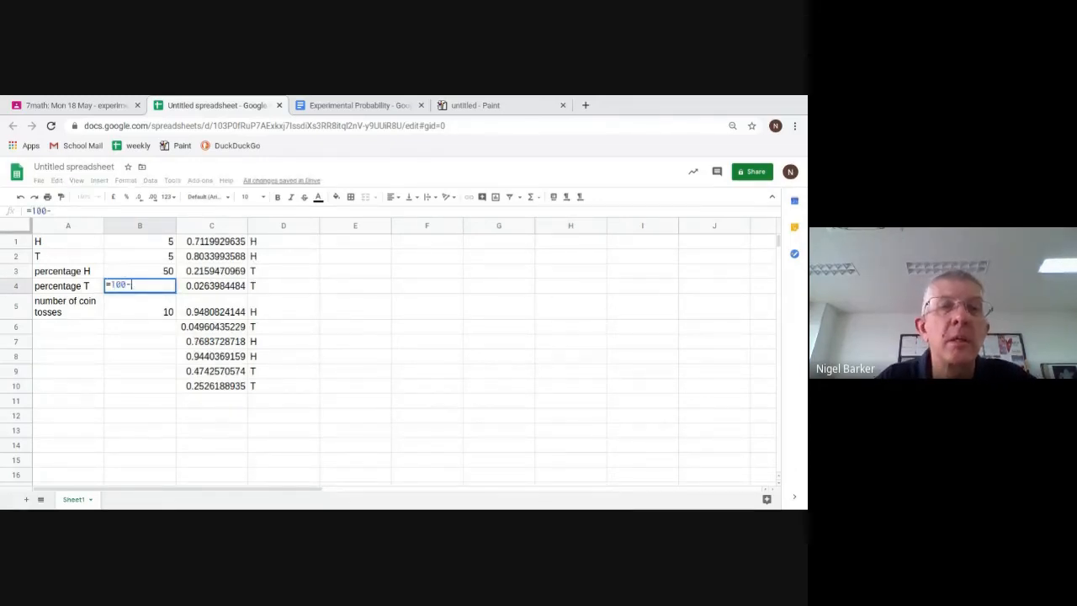
{"action": "left_click", "coordinate": [170, 274]}
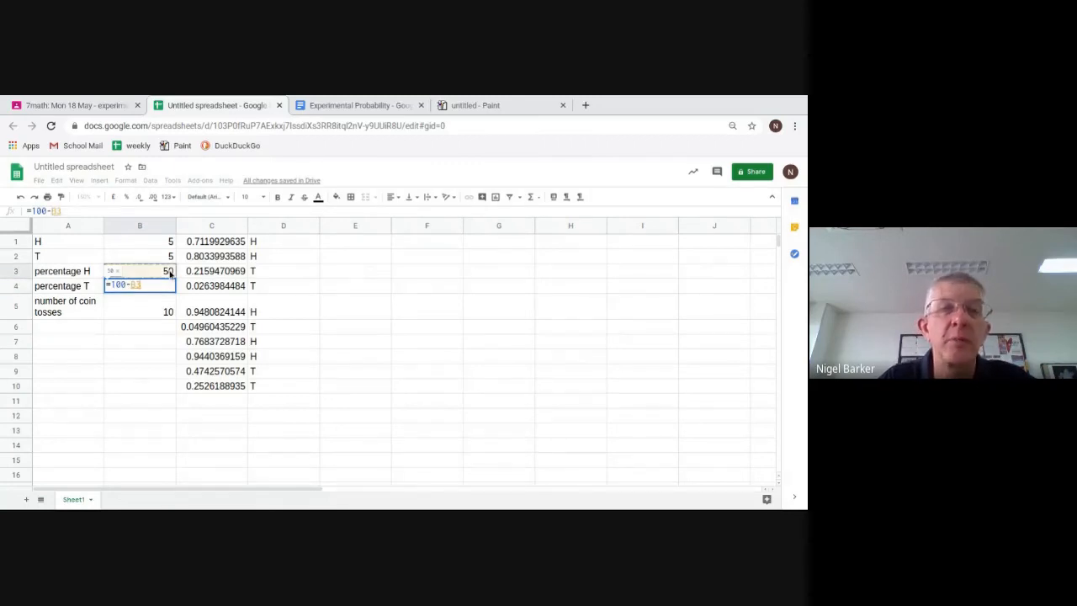
{"action": "key", "text": "Return"}
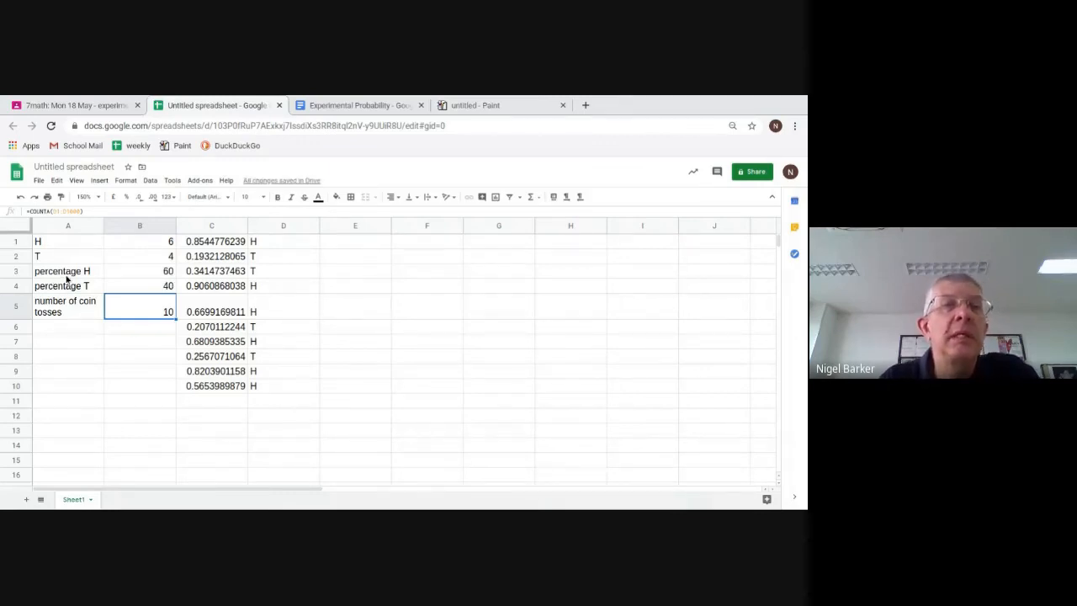
Step: Switch to the Experimental Probability document and review the coin experiment questions and the results tables to fill in
{"action": "scroll", "coordinate": [68, 314], "scroll_direction": "down", "scroll_amount": 1}
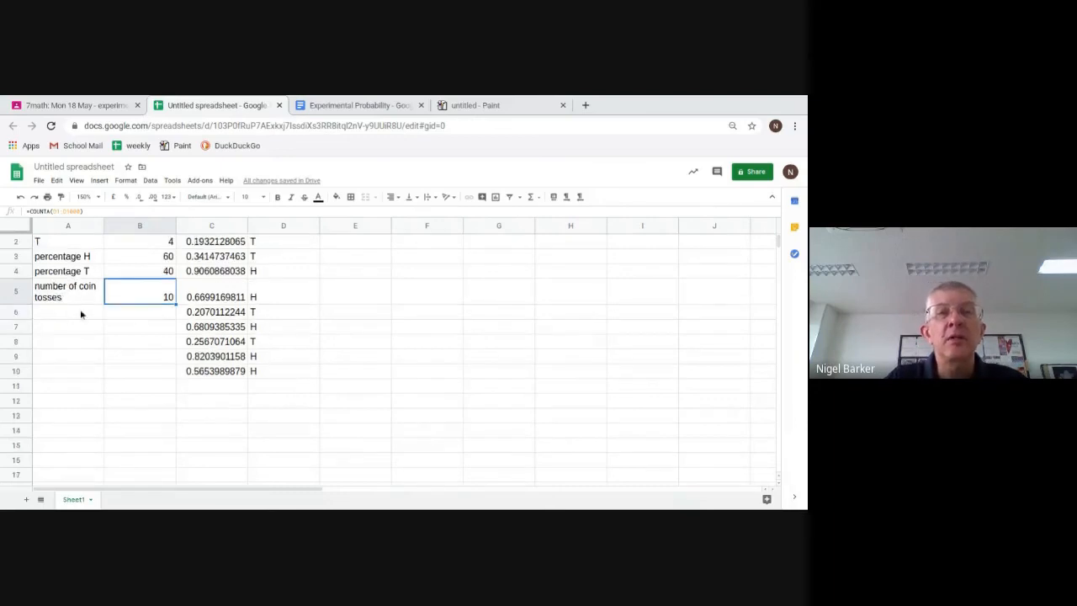
{"action": "scroll", "coordinate": [79, 311], "scroll_direction": "up", "scroll_amount": 1}
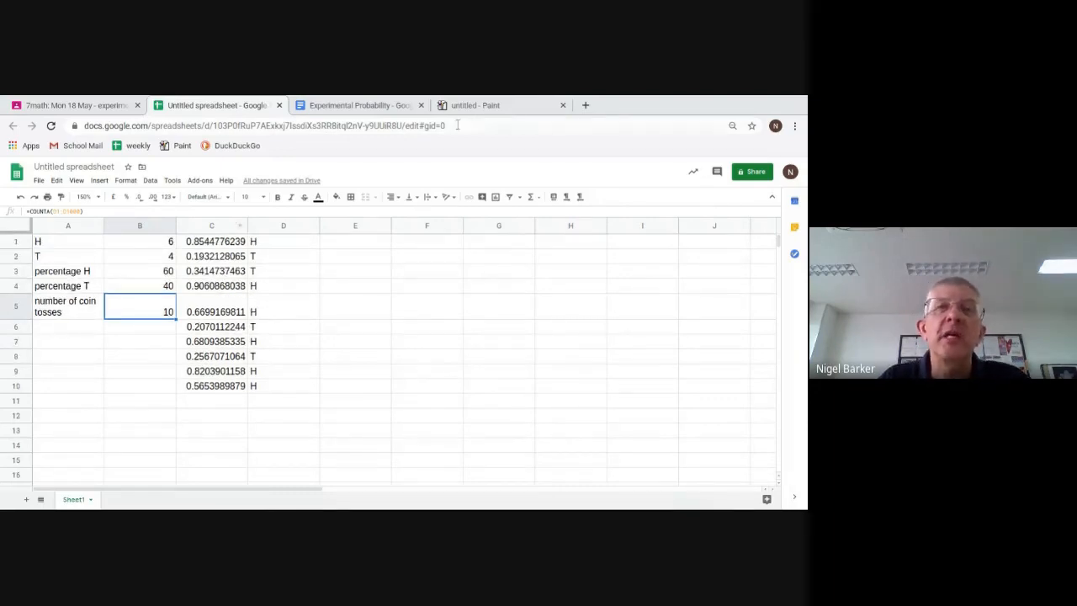
{"action": "left_click", "coordinate": [339, 108]}
{"action": "scroll", "coordinate": [286, 362], "scroll_direction": "up", "scroll_amount": 3}
{"action": "scroll", "coordinate": [281, 356], "scroll_direction": "up", "scroll_amount": 3}
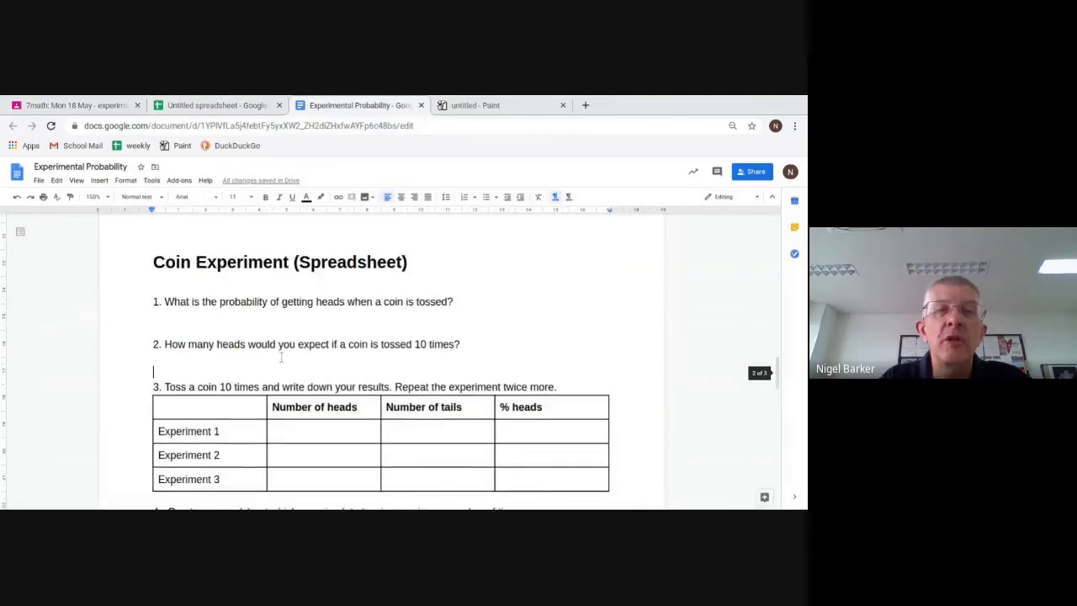
{"action": "scroll", "coordinate": [206, 307], "scroll_direction": "down", "scroll_amount": 1}
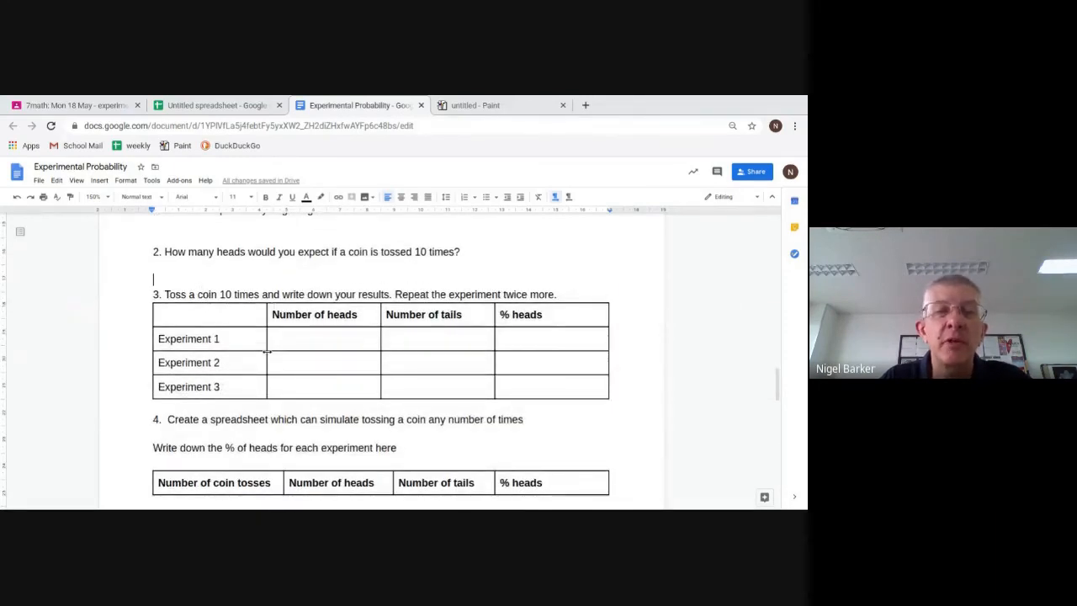
{"action": "scroll", "coordinate": [216, 362], "scroll_direction": "down", "scroll_amount": 5}
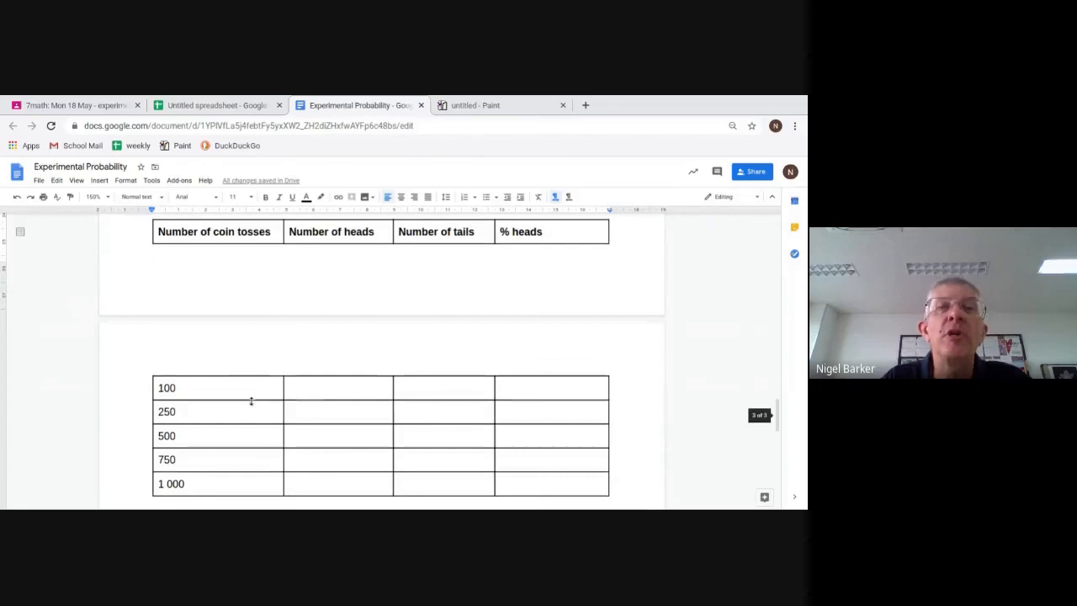
Step: Return to the coin-toss spreadsheet and fill the random number and H/T formulas from C10:D10 down to row 133
{"action": "left_click", "coordinate": [205, 106]}
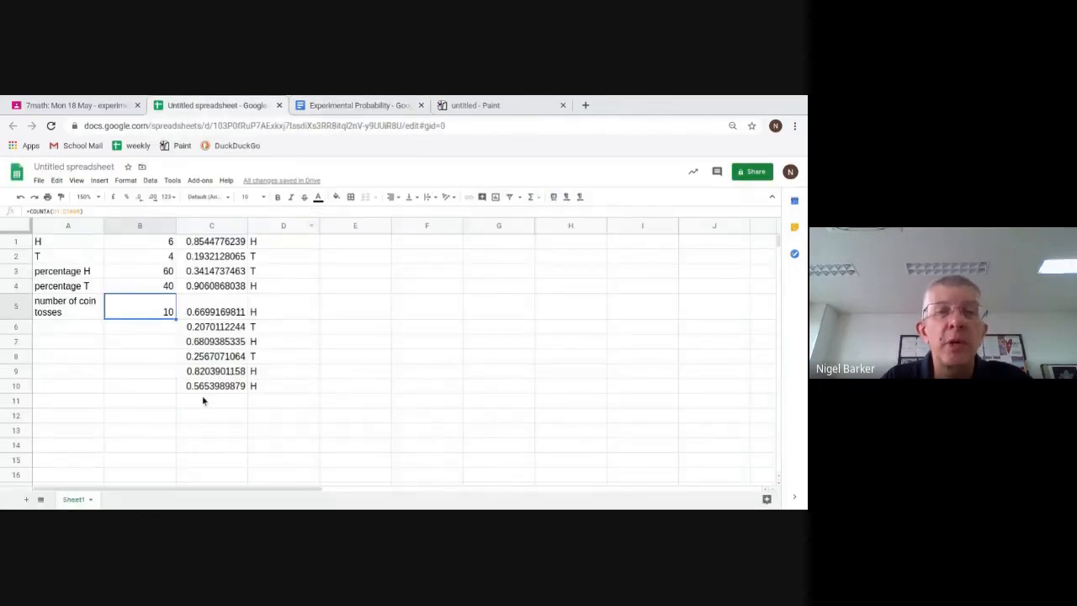
{"action": "left_click_drag", "start_coordinate": [204, 386], "coordinate": [261, 385]}
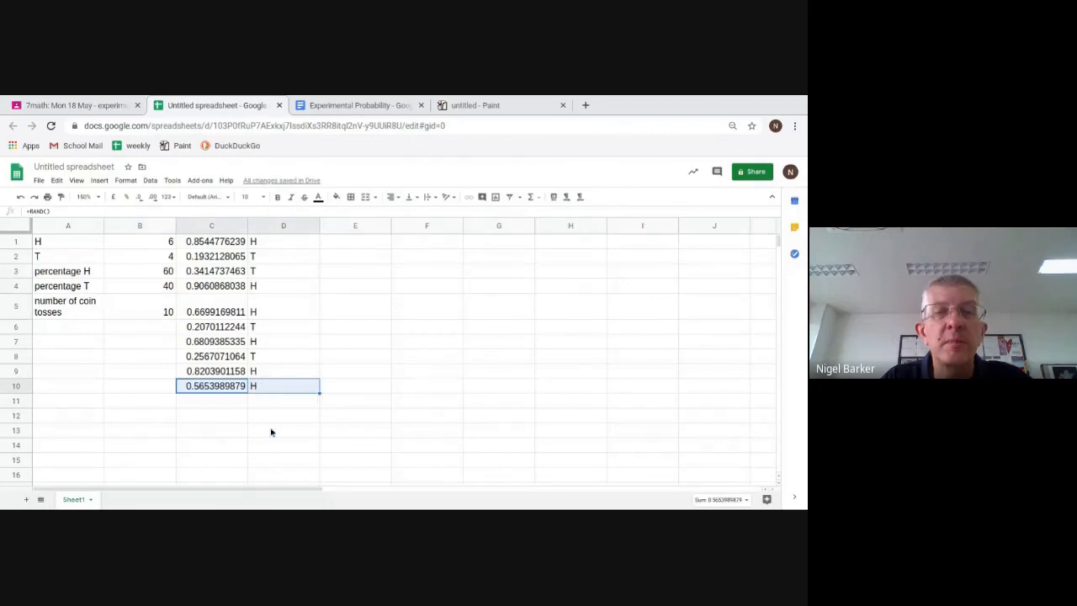
{"action": "scroll", "coordinate": [271, 432], "scroll_direction": "down", "scroll_amount": 2}
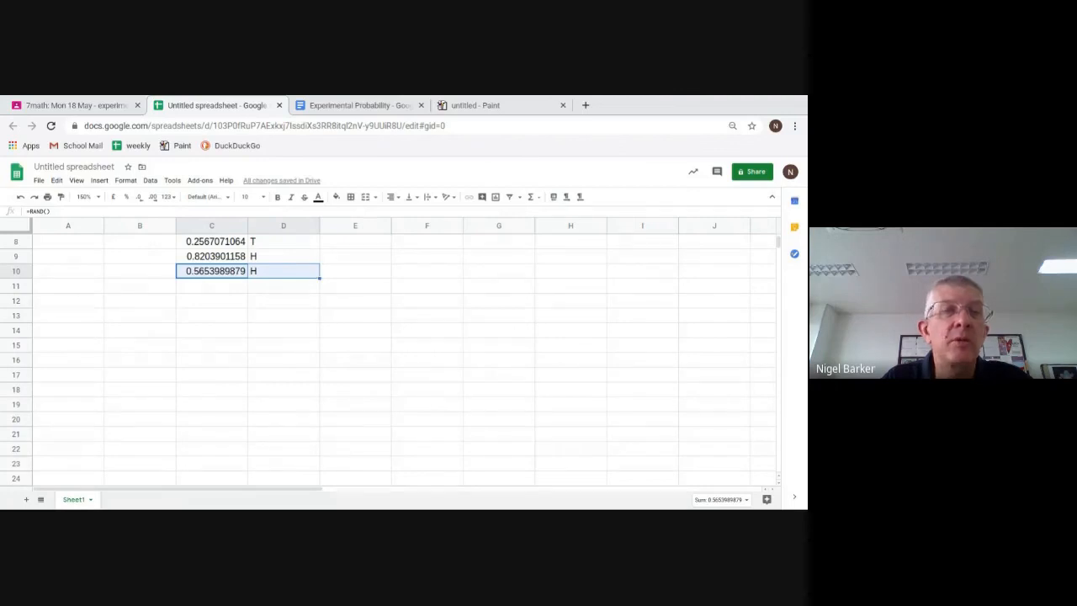
{"action": "left_click_drag", "start_coordinate": [319, 278], "coordinate": [311, 487]}
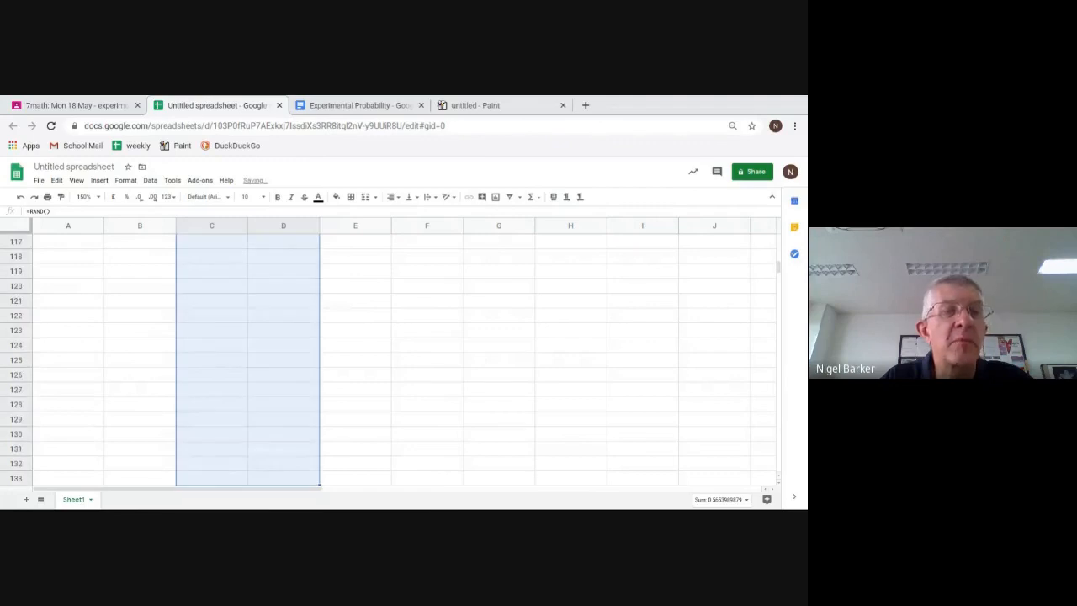
Step: Format the percentage of heads and tails in B3:B4 as whole numbers with no decimal places
{"action": "scroll", "coordinate": [374, 423], "scroll_direction": "up", "scroll_amount": 1}
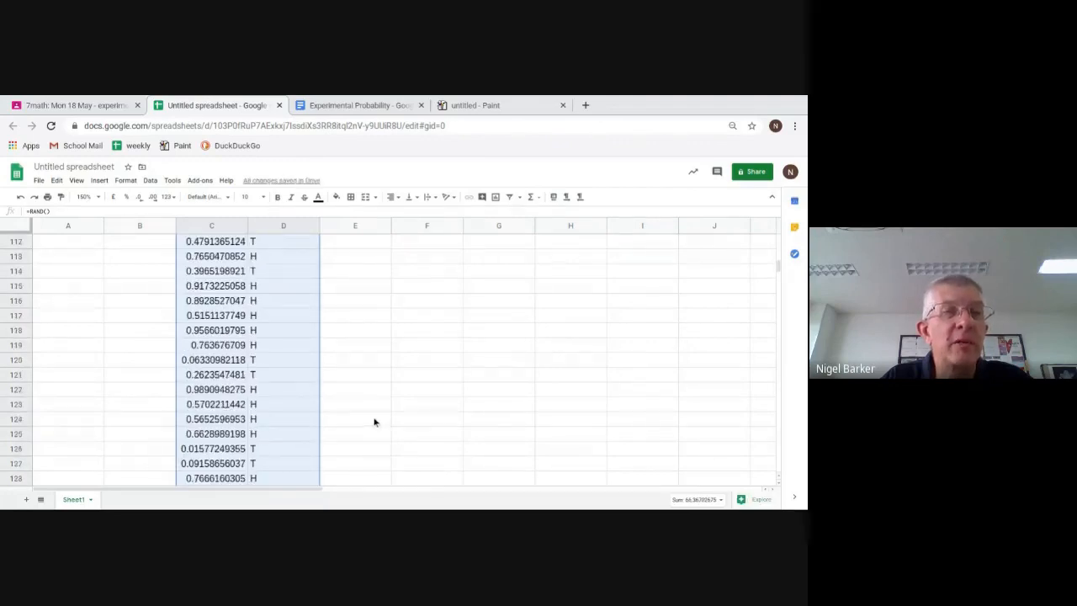
{"action": "scroll", "coordinate": [121, 346], "scroll_direction": "up", "scroll_amount": 6}
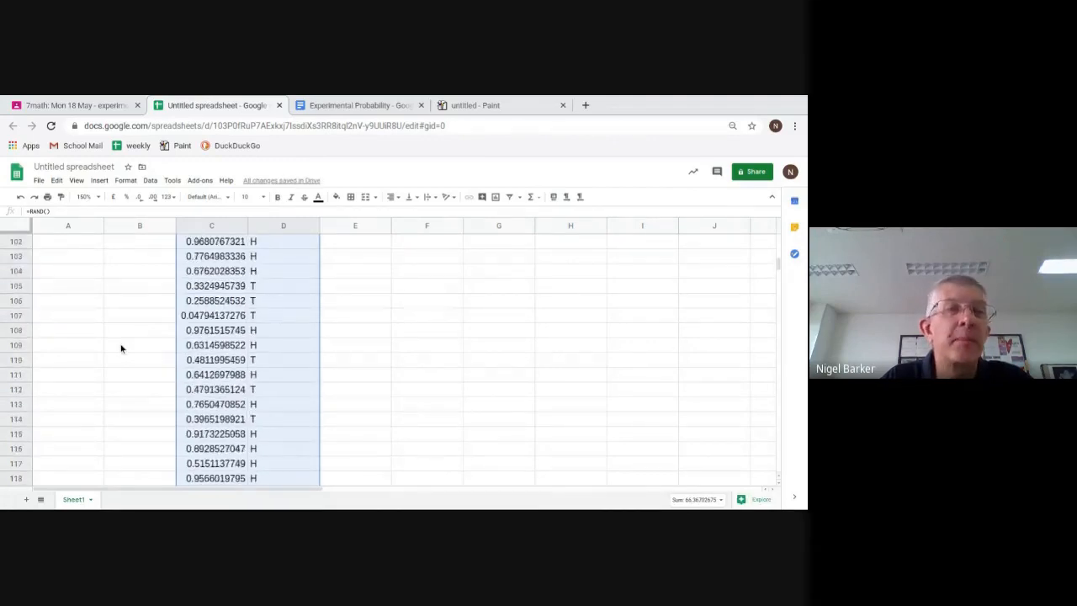
{"action": "scroll", "coordinate": [120, 348], "scroll_direction": "up", "scroll_amount": 10}
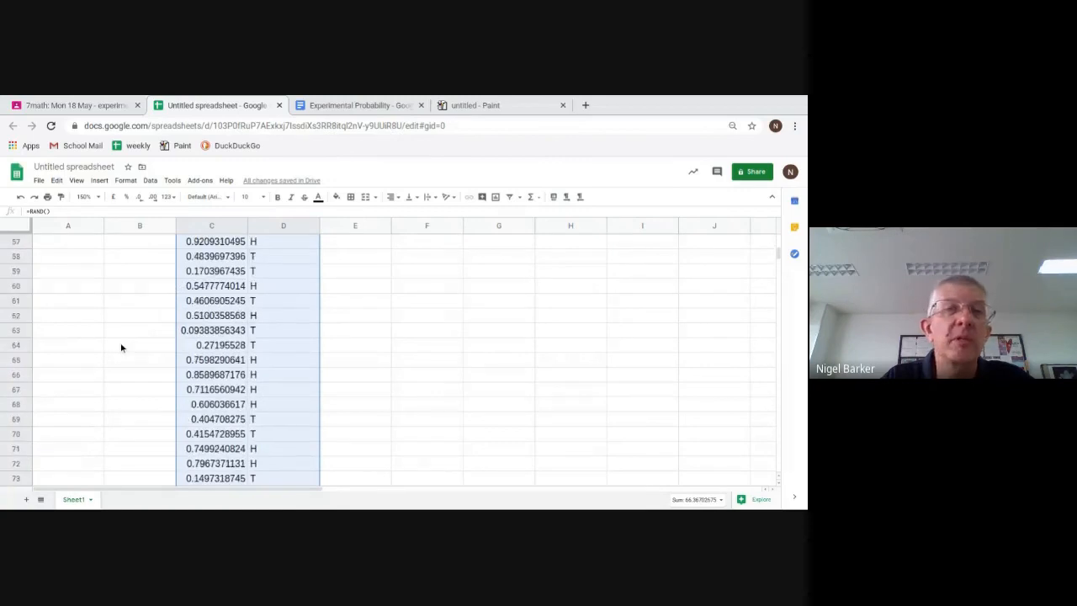
{"action": "scroll", "coordinate": [121, 346], "scroll_direction": "up", "scroll_amount": 8}
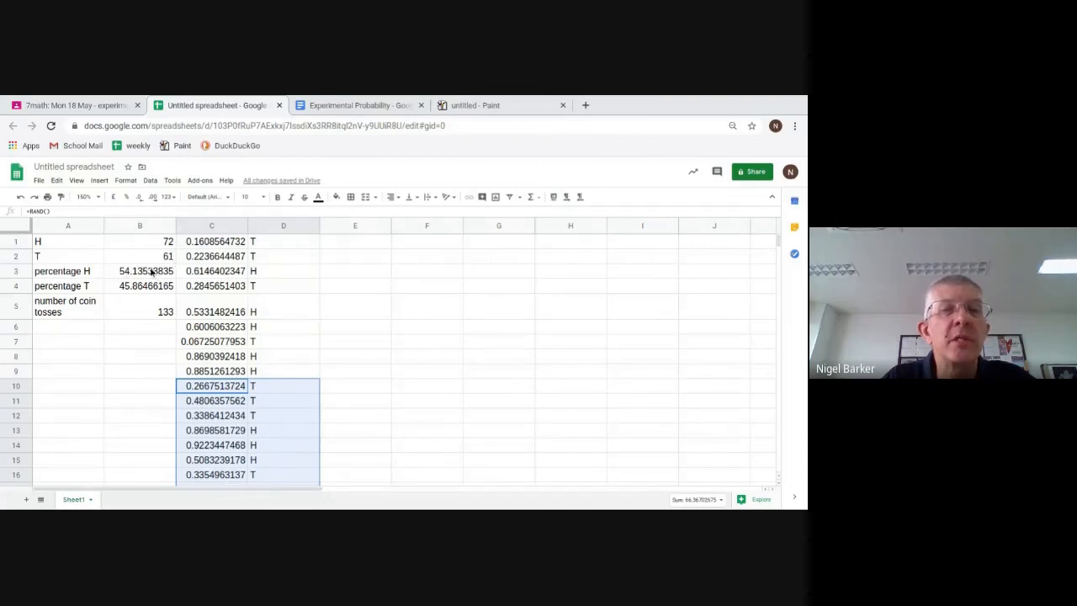
{"action": "left_click_drag", "start_coordinate": [151, 271], "coordinate": [152, 286]}
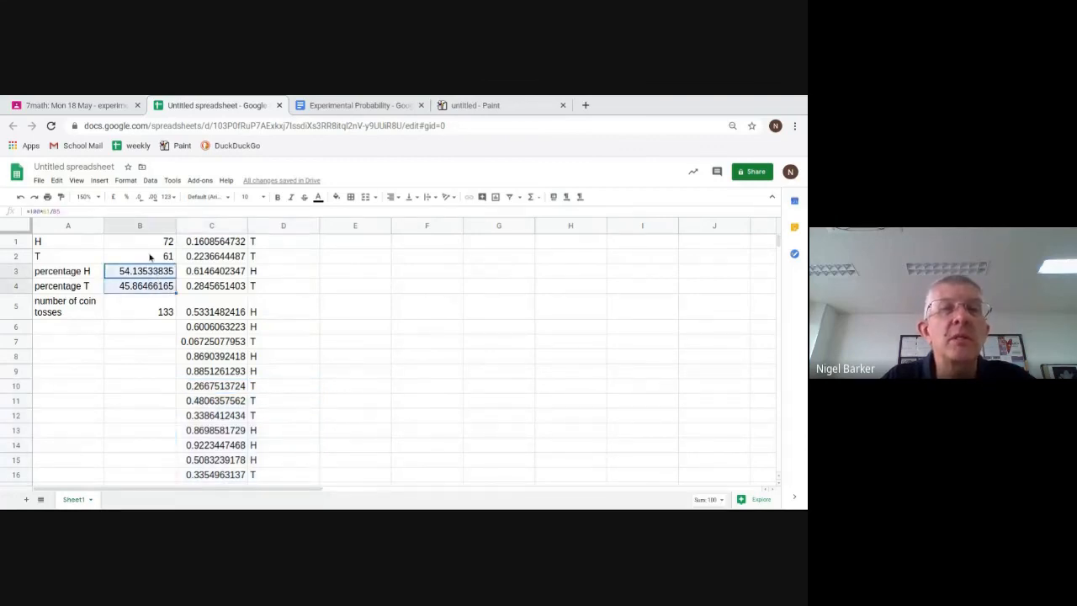
{"action": "left_click", "coordinate": [140, 200]}
{"action": "left_click", "coordinate": [140, 200]}
{"action": "left_click", "coordinate": [139, 201]}
{"action": "left_click", "coordinate": [140, 200]}
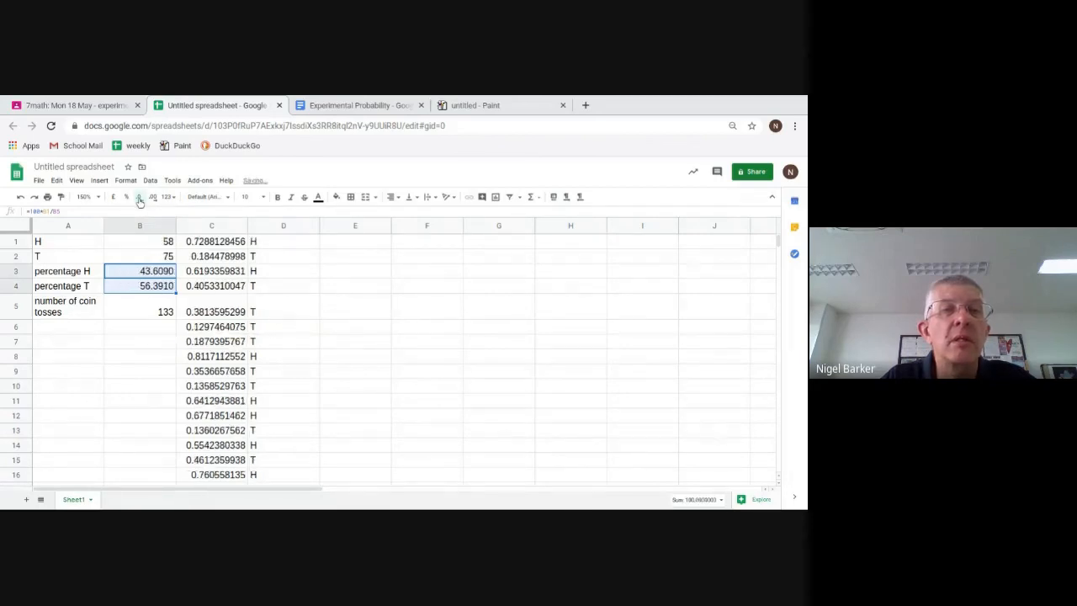
{"action": "left_click", "coordinate": [139, 200]}
{"action": "left_click", "coordinate": [140, 200]}
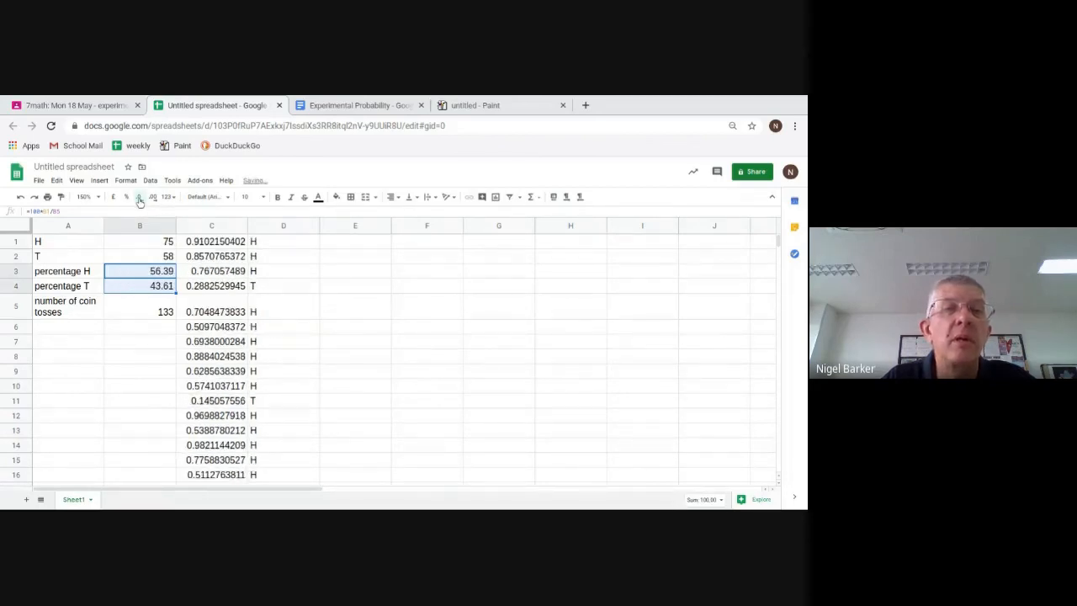
{"action": "left_click", "coordinate": [139, 200]}
{"action": "left_click", "coordinate": [139, 200]}
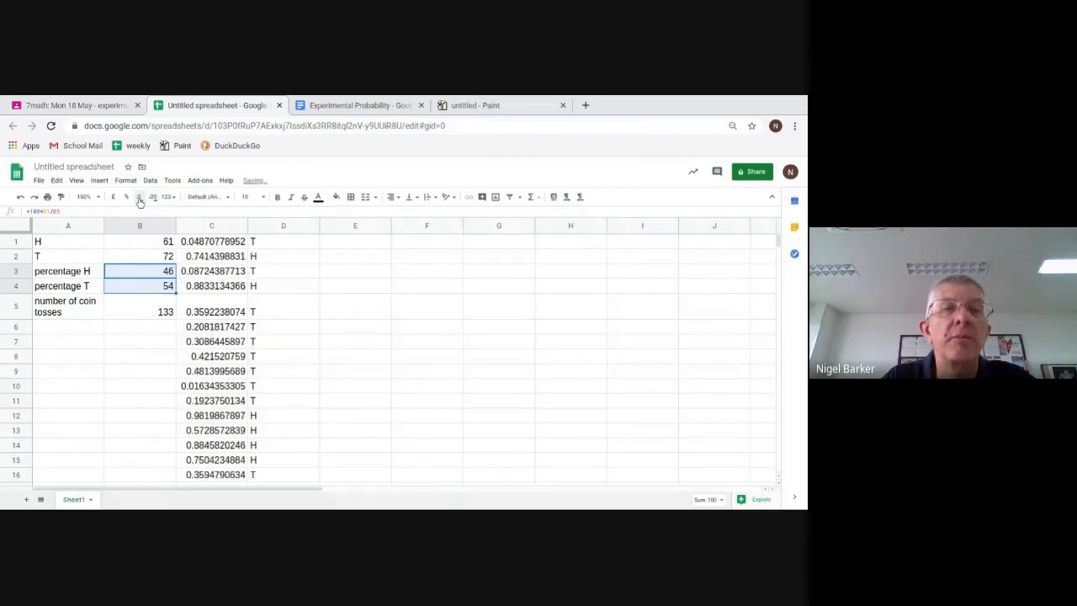
{"action": "left_click", "coordinate": [145, 416]}
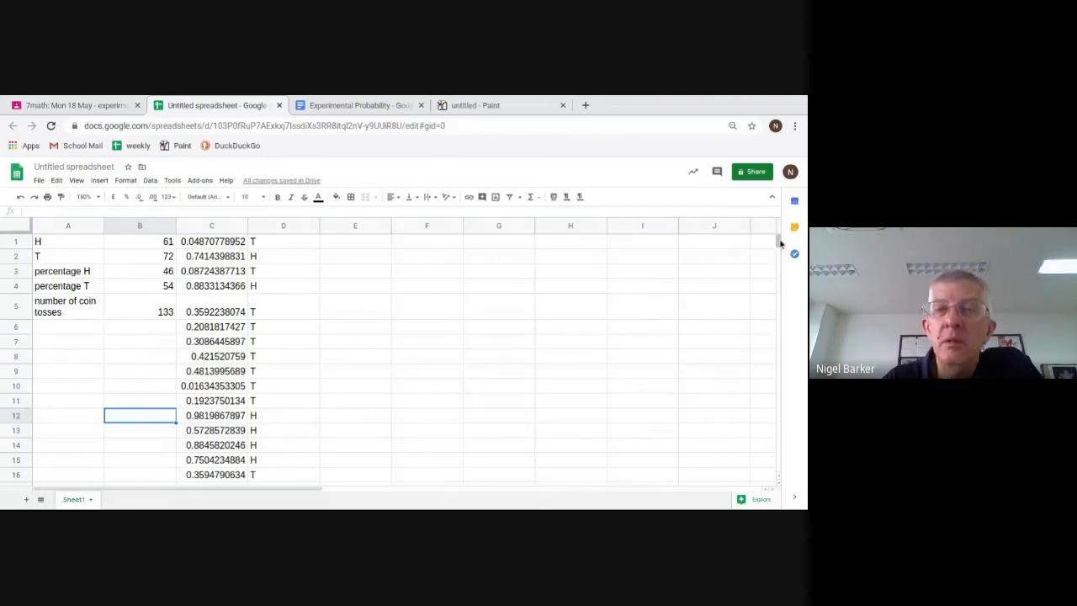
Step: Examine the end of the sheet to see how many rows are available for more coin tosses, and return to row 1
{"action": "left_click_drag", "start_coordinate": [780, 245], "coordinate": [783, 496]}
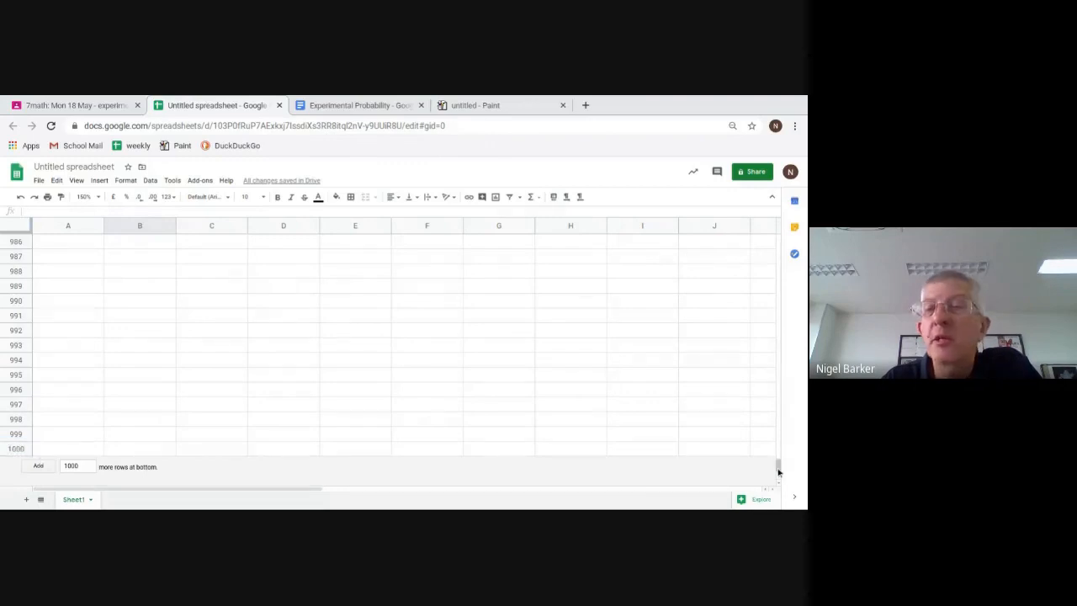
{"action": "left_click_drag", "start_coordinate": [778, 470], "coordinate": [782, 240]}
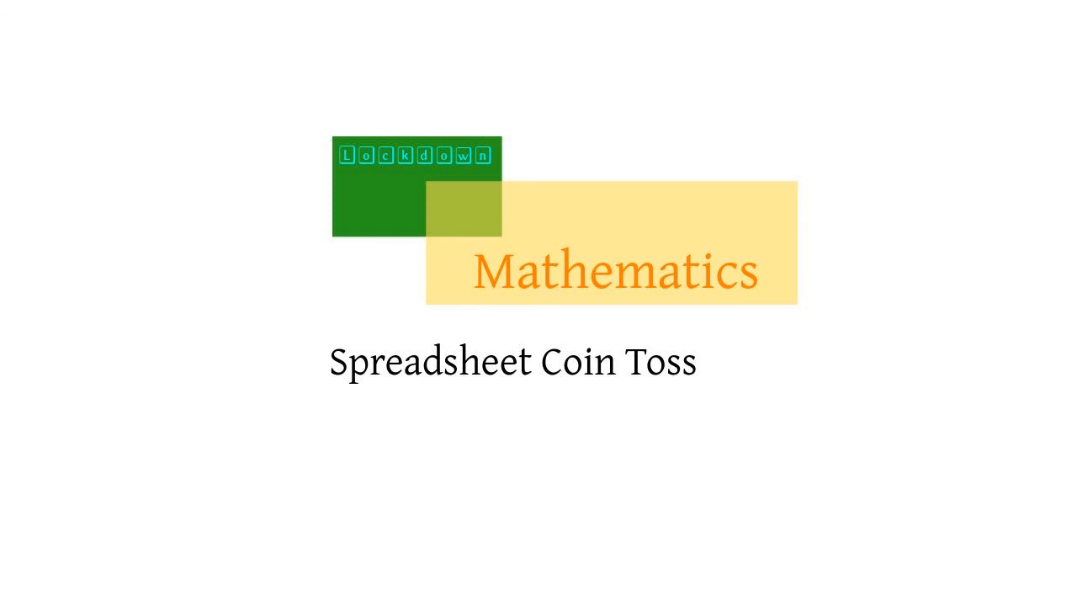